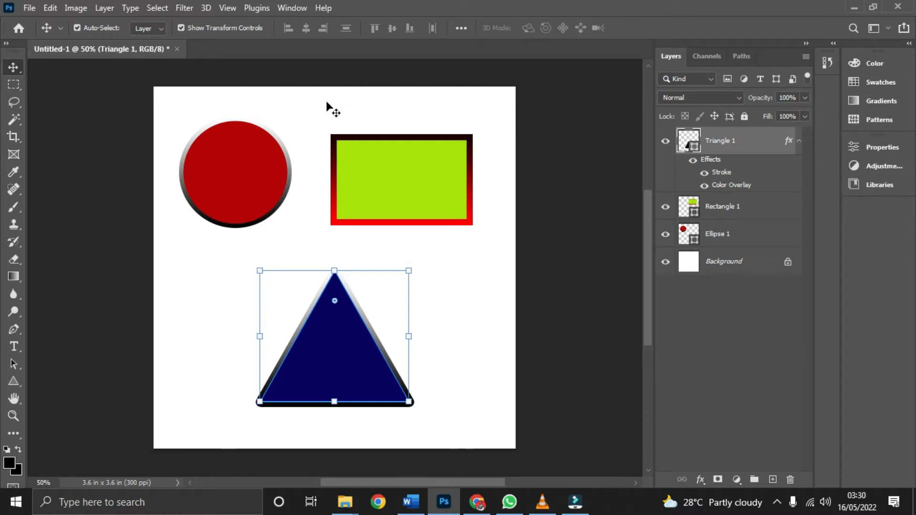
{"action": "left_click", "coordinate": [401, 167]}
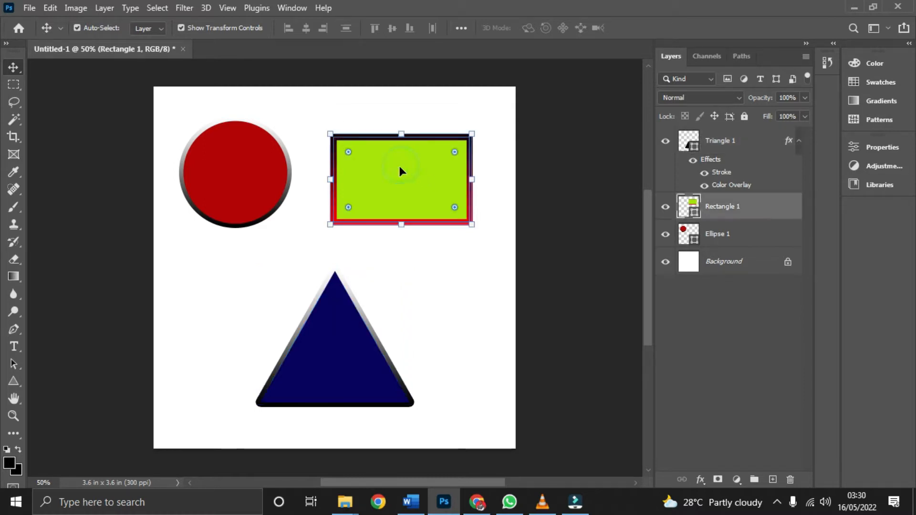
{"action": "left_click", "coordinate": [271, 150]}
{"action": "left_click", "coordinate": [339, 398]}
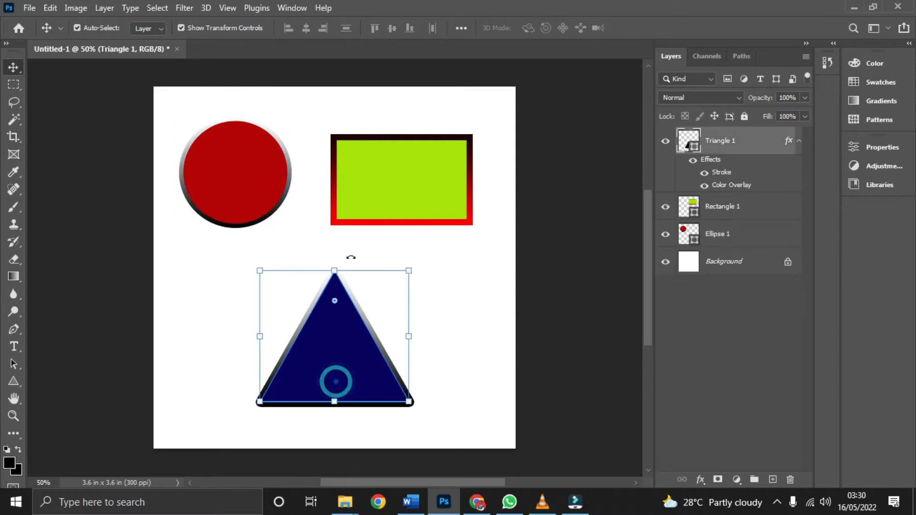
{"action": "left_click", "coordinate": [355, 203]}
{"action": "left_click", "coordinate": [297, 198]}
{"action": "left_click", "coordinate": [257, 194]}
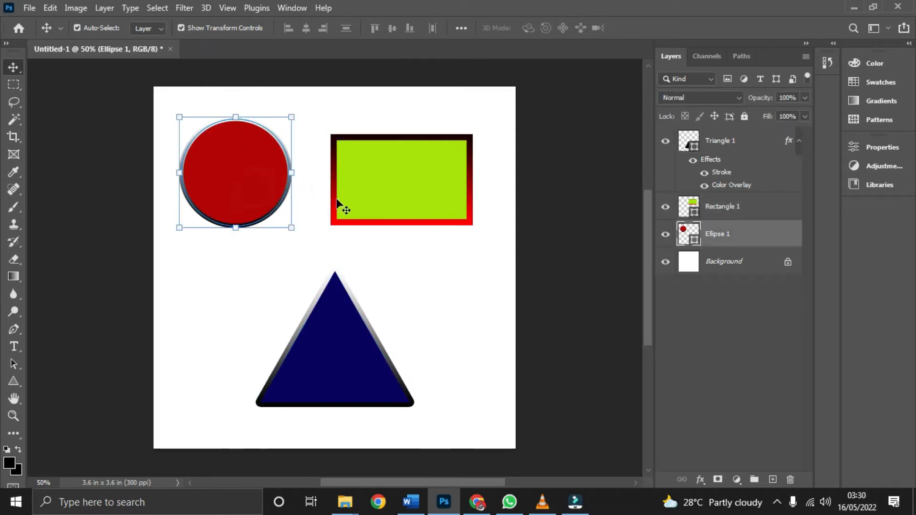
Step: Hide the Ellipse 1, Rectangle 1 and Triangle 1 layers
{"action": "left_click", "coordinate": [665, 234]}
{"action": "left_click", "coordinate": [665, 206]}
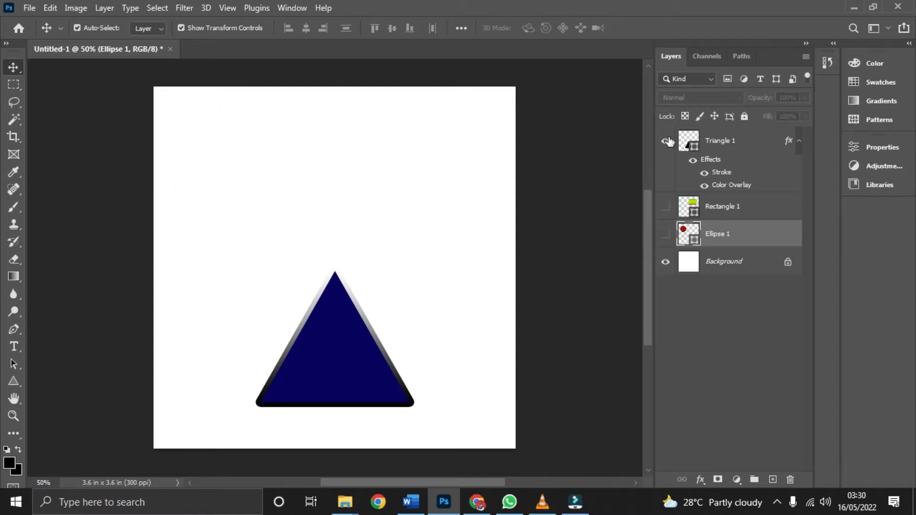
{"action": "left_click", "coordinate": [665, 141]}
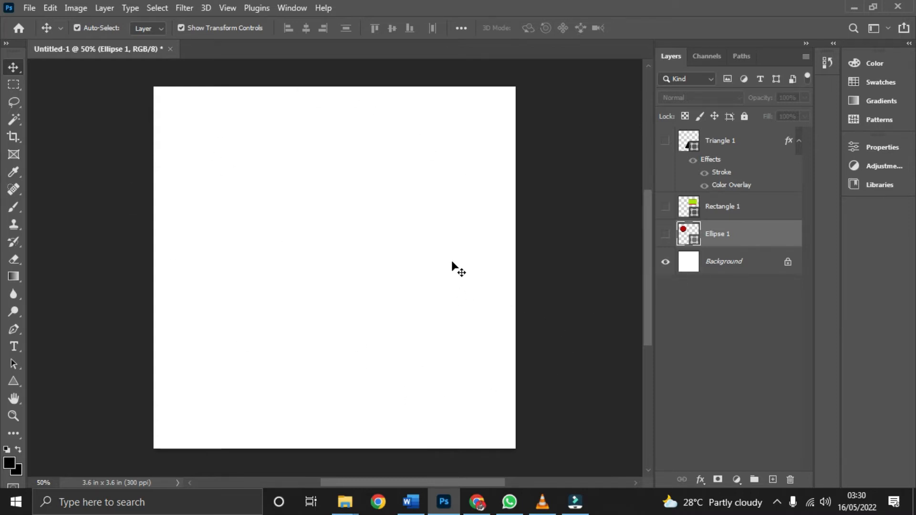
Step: Convert the locked Background into a regular editable layer with the default name, Normal mode and 100% opacity
{"action": "left_click", "coordinate": [734, 270]}
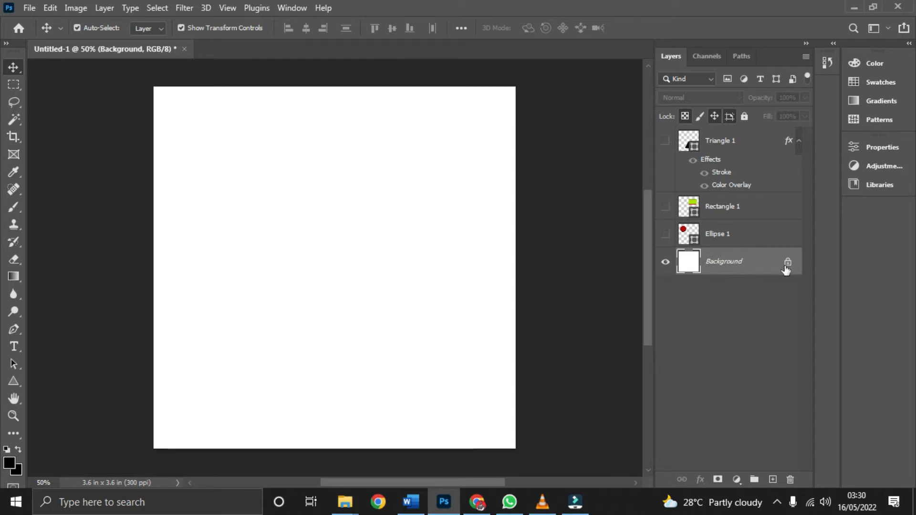
{"action": "double_click", "coordinate": [766, 265]}
{"action": "left_click_drag", "start_coordinate": [433, 115], "coordinate": [572, 142]}
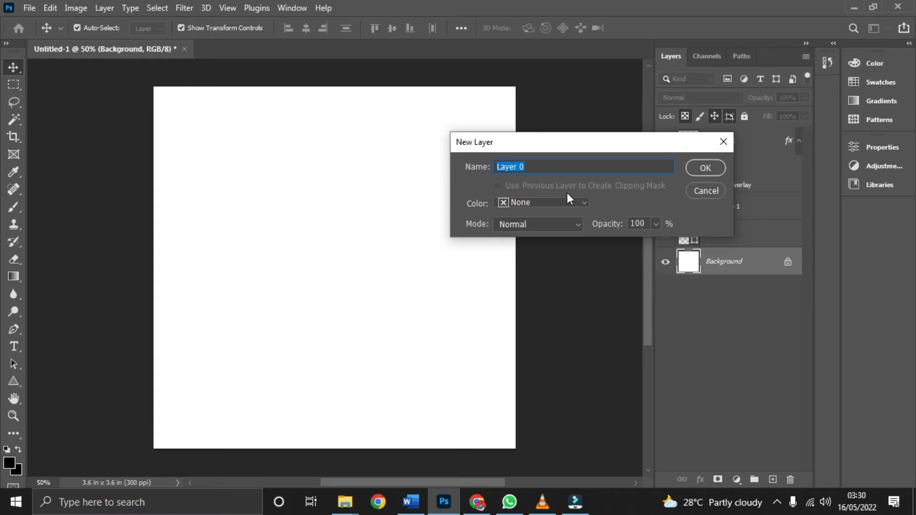
{"action": "left_click", "coordinate": [704, 168]}
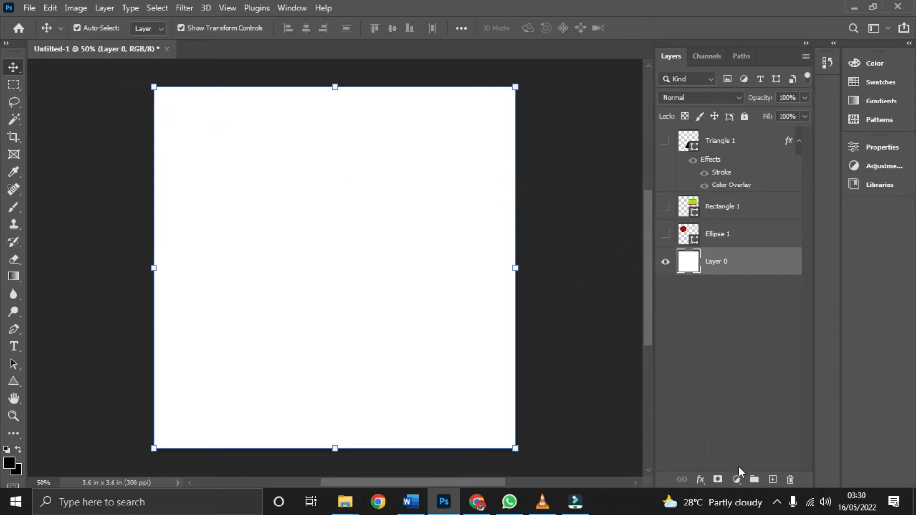
Step: Add a Gradient Overlay effect to Layer 0 and leave its Color Overlay effect turned off
{"action": "left_click", "coordinate": [700, 480]}
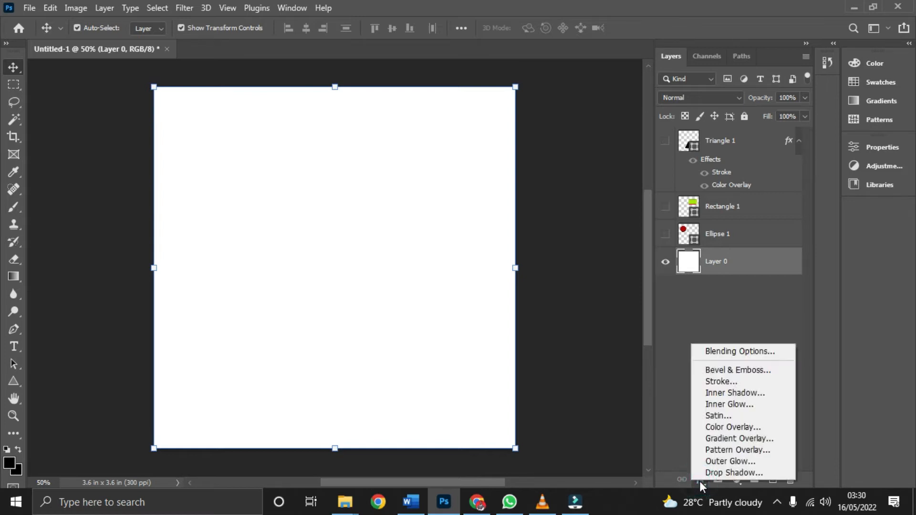
{"action": "left_click", "coordinate": [714, 428]}
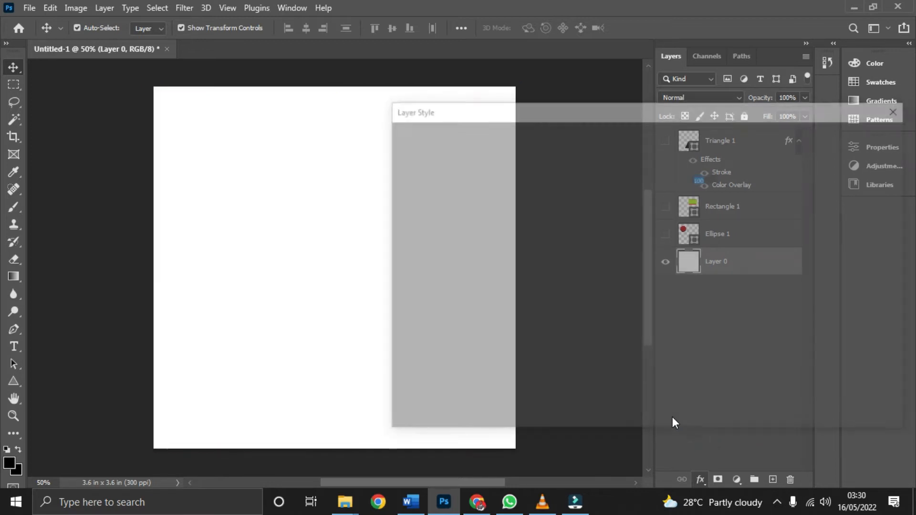
{"action": "left_click_drag", "start_coordinate": [615, 122], "coordinate": [722, 118]}
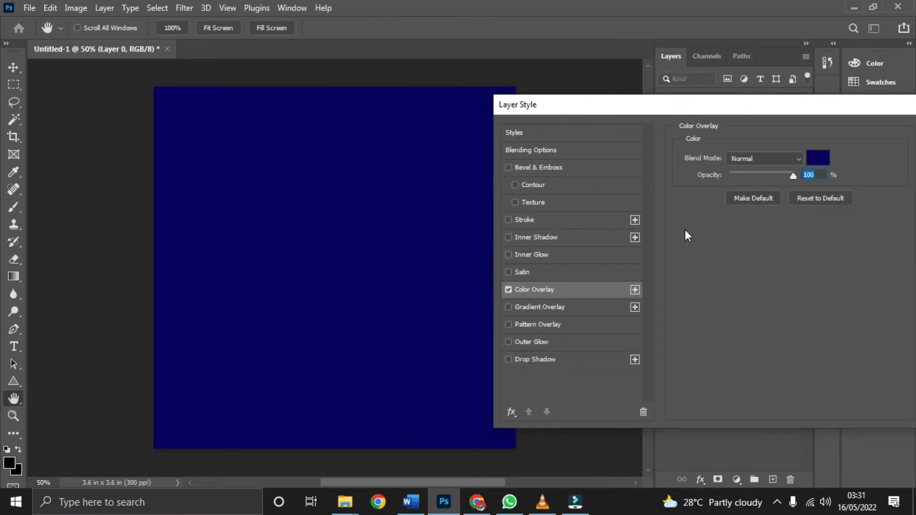
{"action": "left_click", "coordinate": [539, 309]}
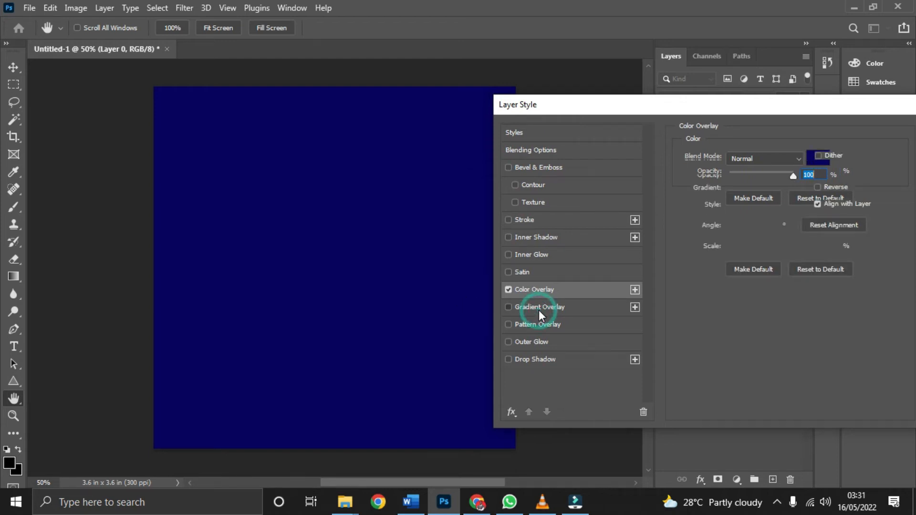
{"action": "left_click", "coordinate": [508, 289]}
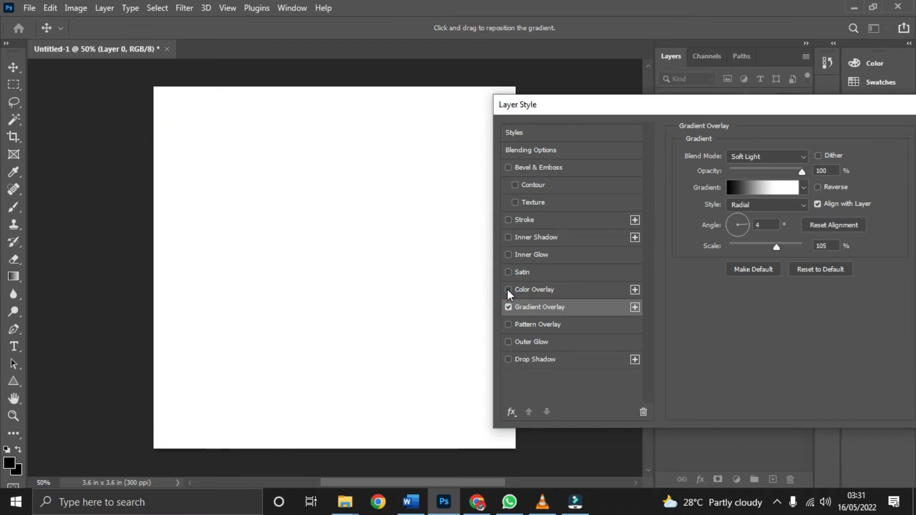
{"action": "left_click", "coordinate": [544, 309]}
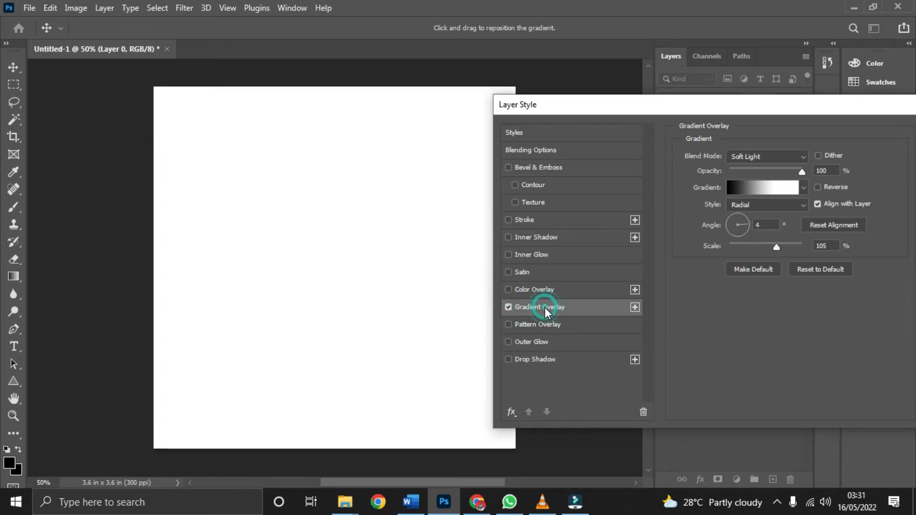
Step: Edit the overlay's gradient and set its first color stop to dark red 7d0000
{"action": "left_click", "coordinate": [756, 188]}
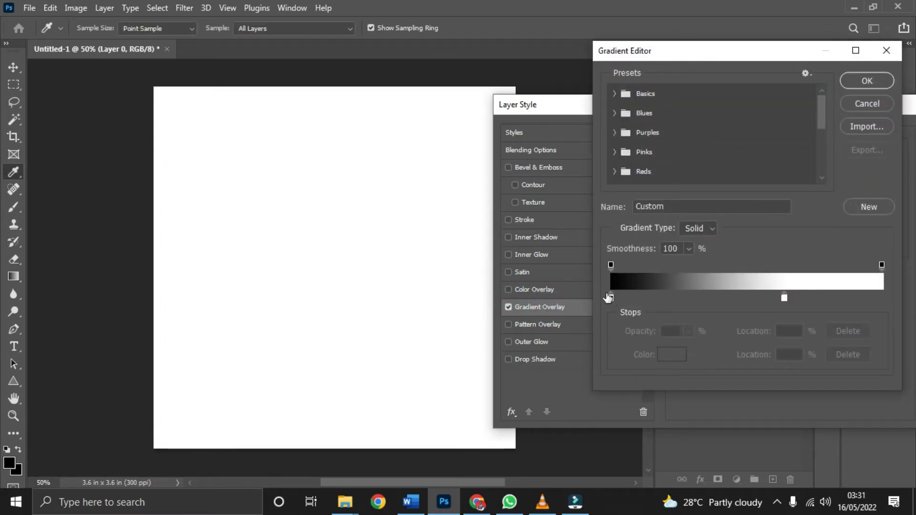
{"action": "left_click", "coordinate": [610, 264]}
{"action": "left_click", "coordinate": [882, 265]}
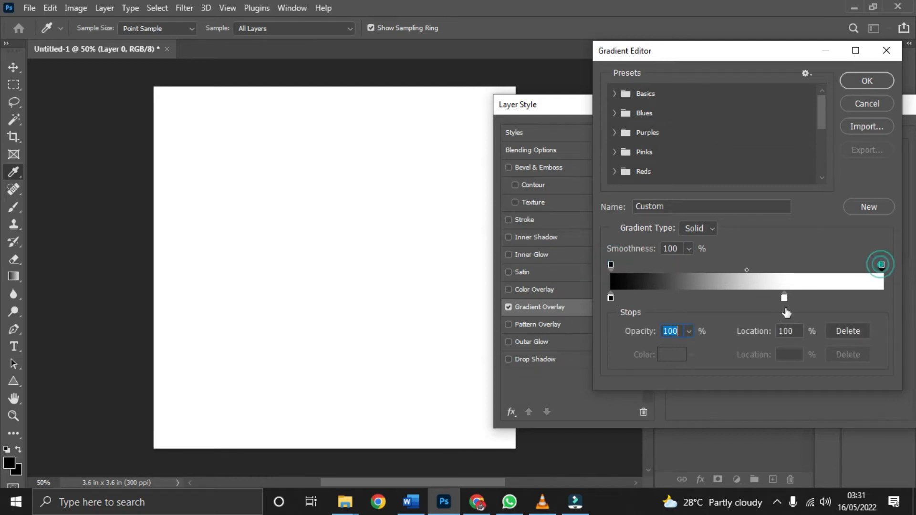
{"action": "left_click", "coordinate": [611, 298]}
{"action": "left_click", "coordinate": [672, 354]}
{"action": "left_click", "coordinate": [711, 245]}
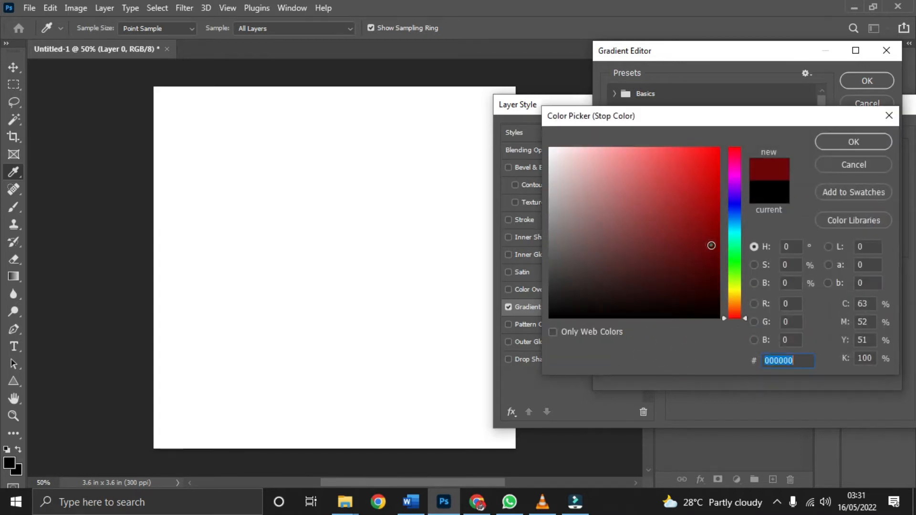
{"action": "left_click", "coordinate": [718, 234]}
{"action": "left_click", "coordinate": [858, 149]}
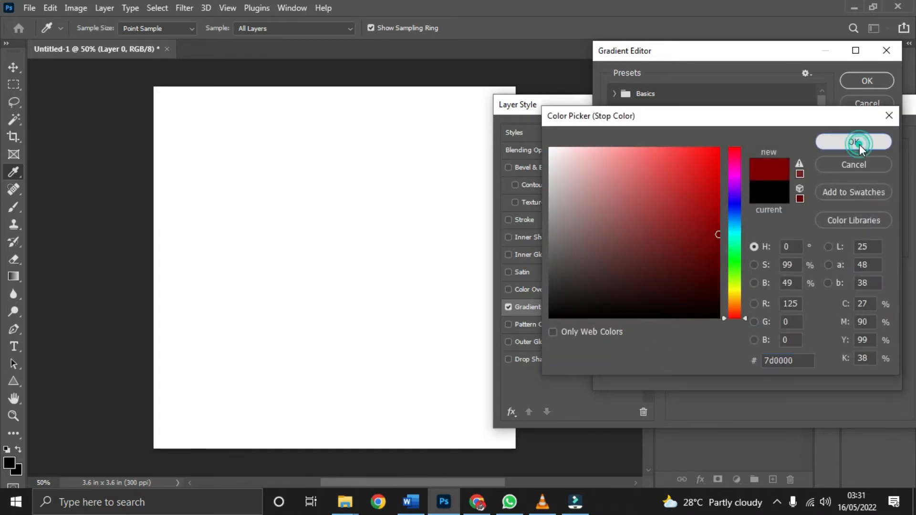
Step: Change the gradient's white color stop to a very dark red and accept the edited gradient
{"action": "left_click", "coordinate": [783, 298]}
{"action": "left_click", "coordinate": [671, 354]}
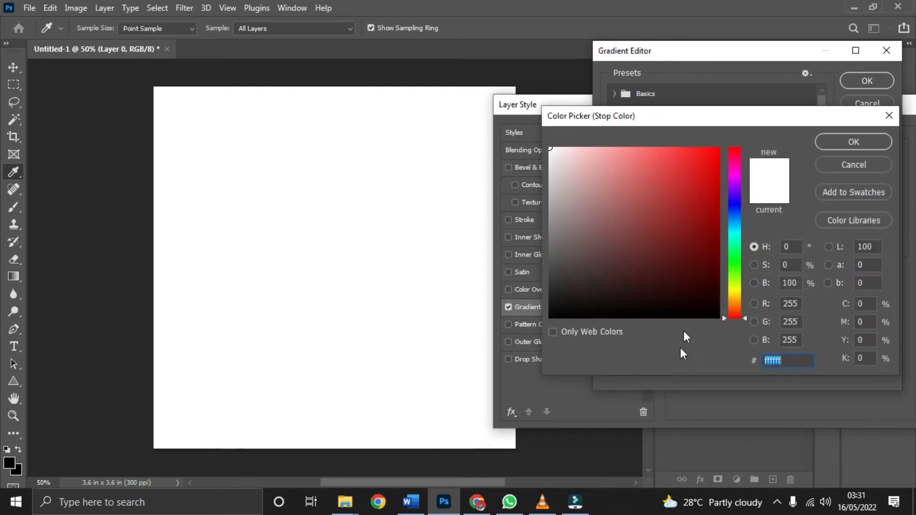
{"action": "left_click", "coordinate": [718, 280]}
{"action": "left_click", "coordinate": [840, 144]}
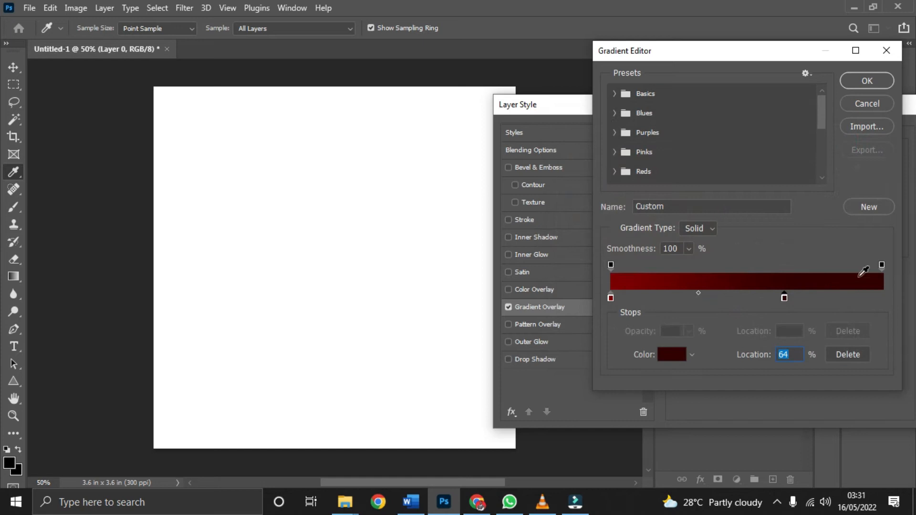
{"action": "left_click", "coordinate": [881, 265]}
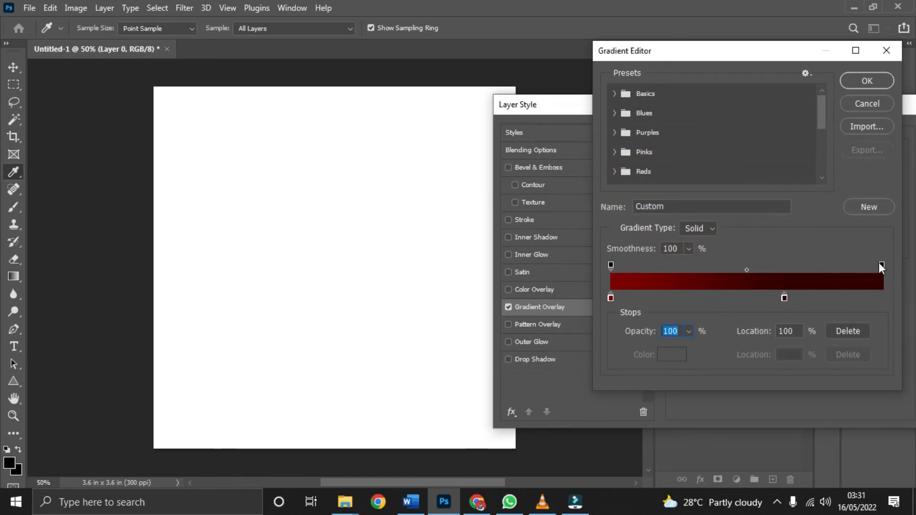
{"action": "left_click", "coordinate": [860, 84]}
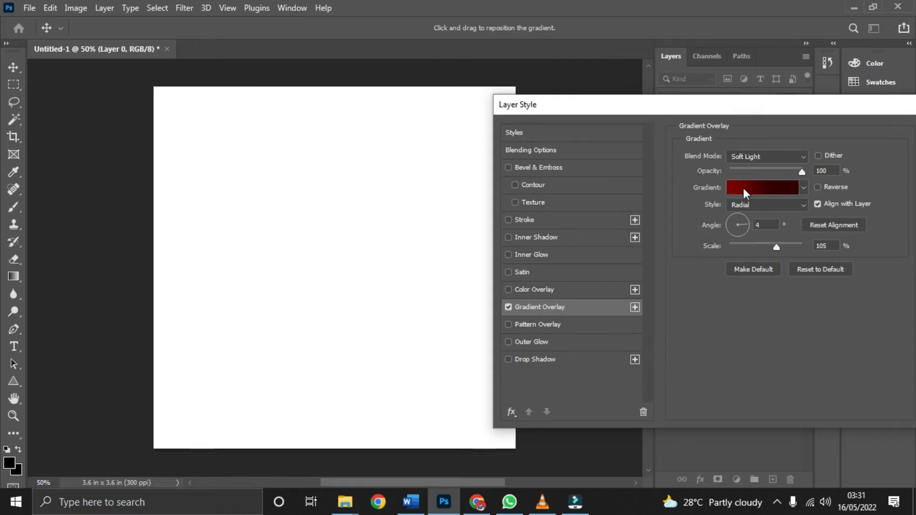
Step: Set the gradient overlay's blend mode to Normal
{"action": "left_click", "coordinate": [805, 155]}
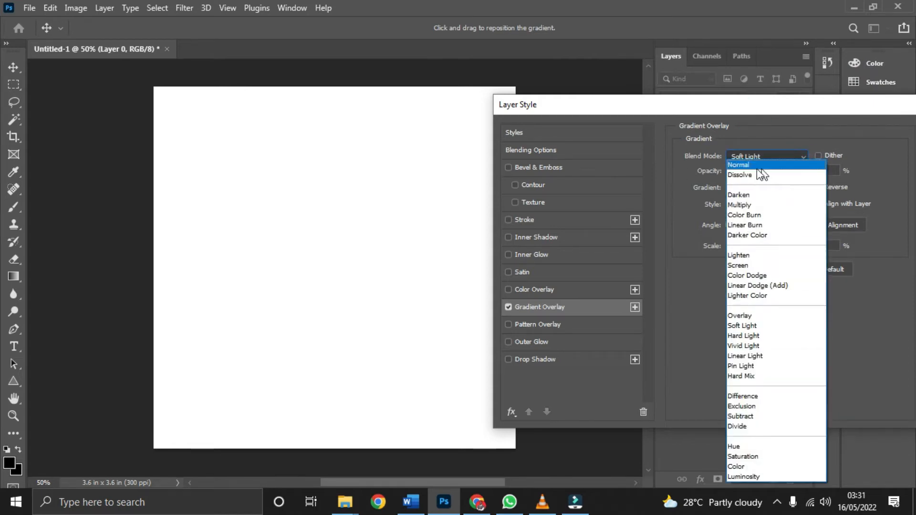
{"action": "left_click", "coordinate": [747, 166]}
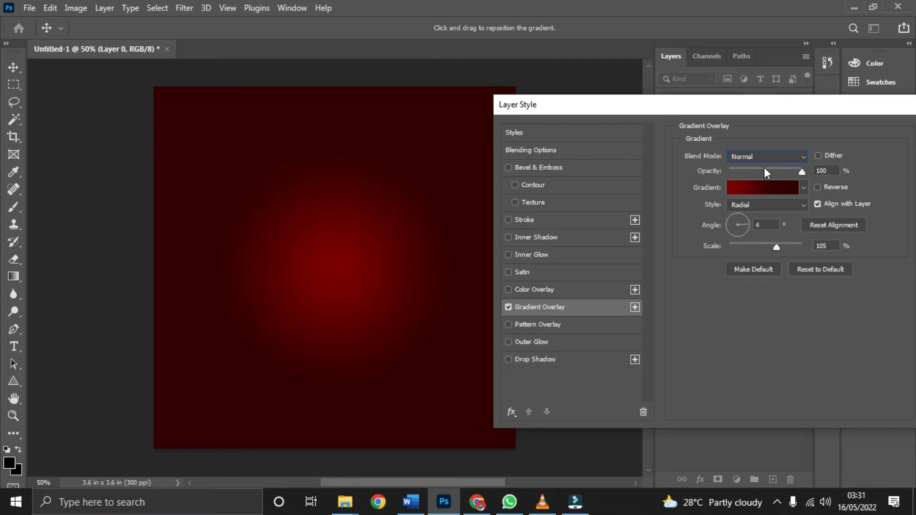
{"action": "left_click_drag", "start_coordinate": [745, 108], "coordinate": [793, 106]}
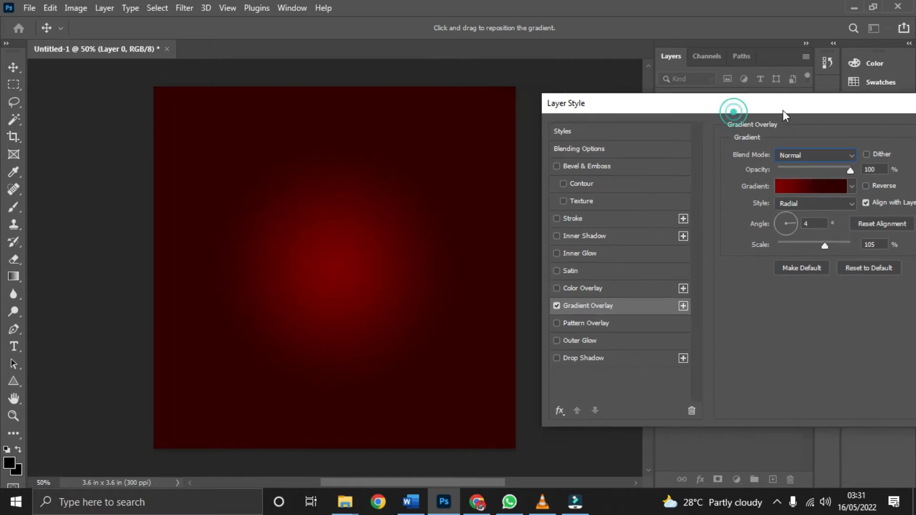
Step: Try the Linear and Reflected styles on the gradient overlay
{"action": "left_click", "coordinate": [783, 205]}
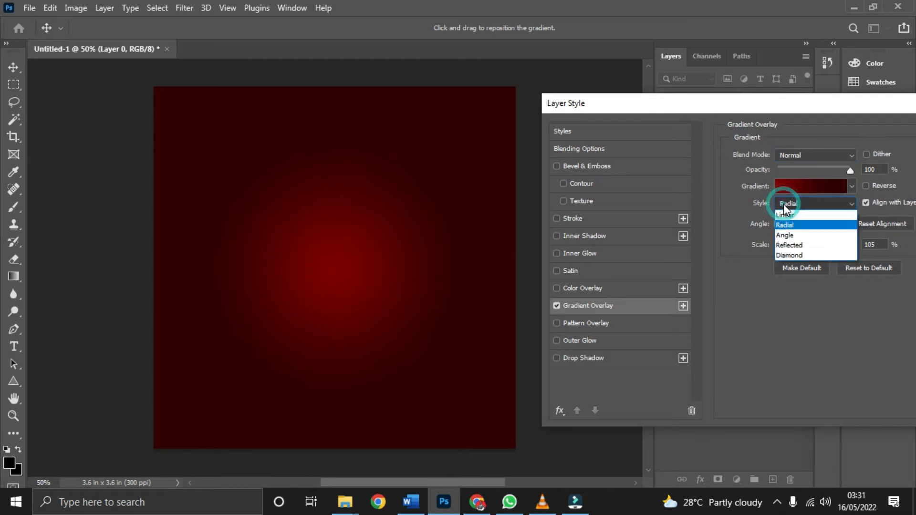
{"action": "left_click", "coordinate": [785, 215]}
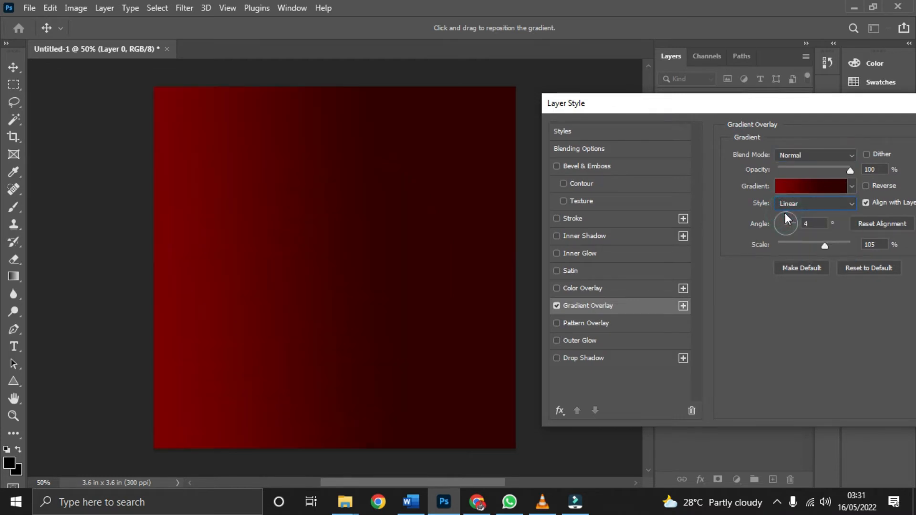
{"action": "left_click", "coordinate": [791, 198]}
{"action": "left_click", "coordinate": [789, 241]}
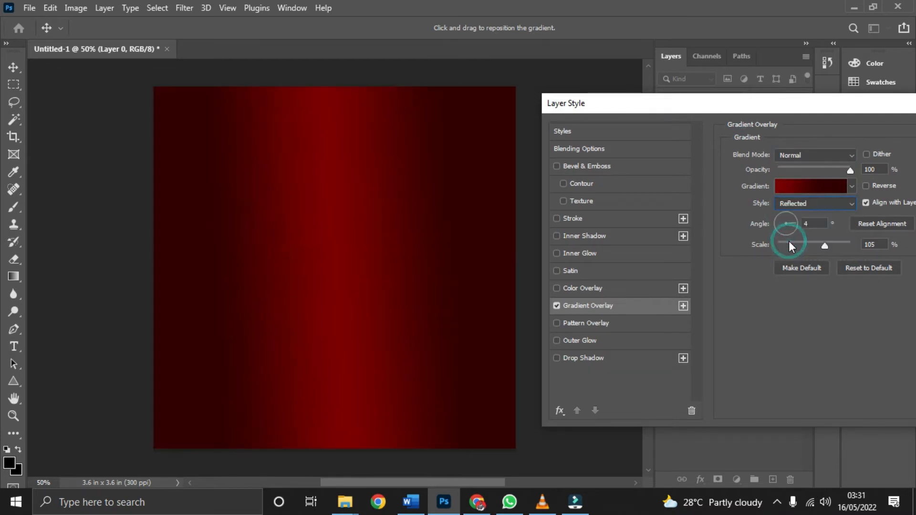
Step: Set the gradient overlay's angle to 86° and its style to Linear
{"action": "left_click_drag", "start_coordinate": [778, 217], "coordinate": [813, 231]}
{"action": "left_click_drag", "start_coordinate": [766, 214], "coordinate": [786, 215]}
{"action": "left_click", "coordinate": [805, 204]}
{"action": "left_click", "coordinate": [797, 212]}
Step: Try the Radial style on the gradient overlay, then return it to Linear
{"action": "left_click", "coordinate": [797, 205]}
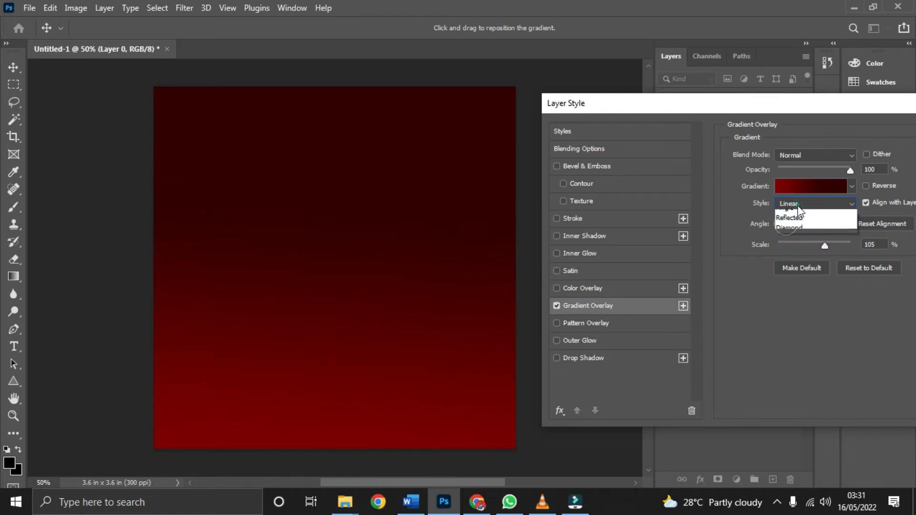
{"action": "left_click", "coordinate": [794, 228]}
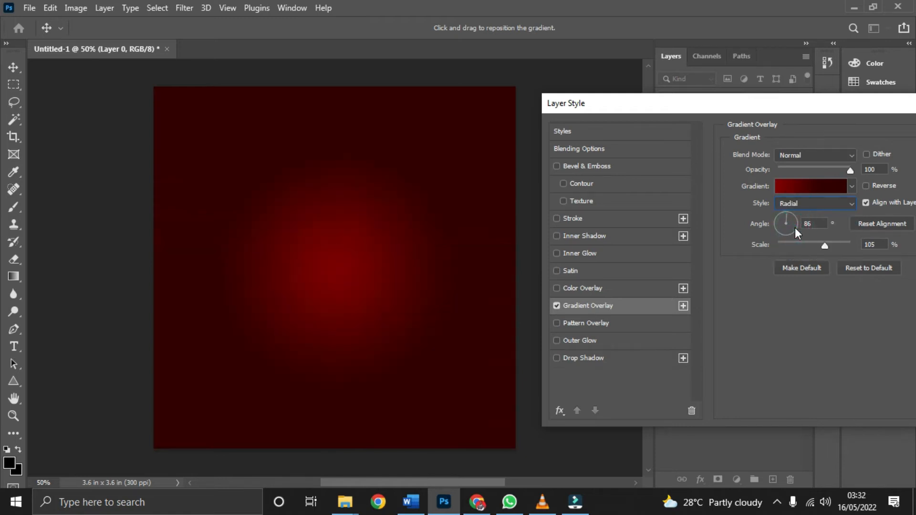
{"action": "left_click", "coordinate": [795, 205]}
{"action": "left_click", "coordinate": [792, 216]}
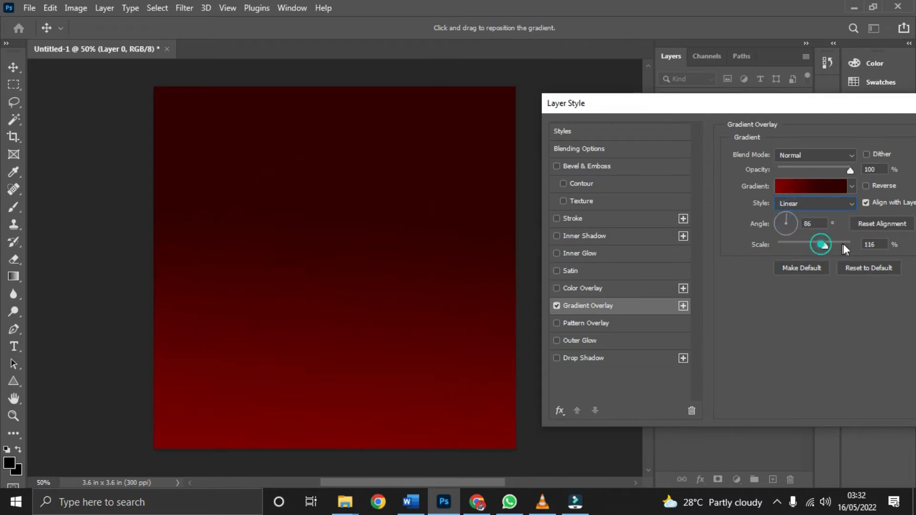
Step: Set the gradient overlay's scale to 124% and apply the layer style to Layer 0
{"action": "left_click_drag", "start_coordinate": [852, 242], "coordinate": [704, 262]}
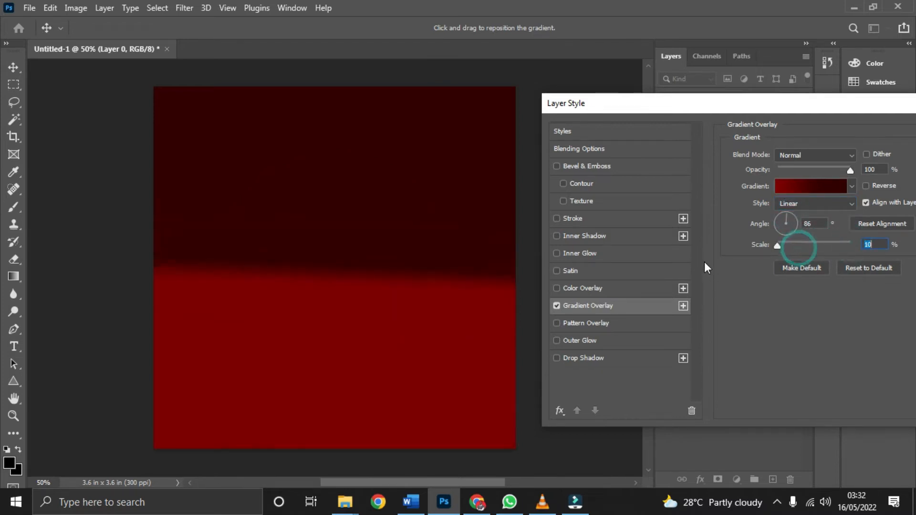
{"action": "left_click_drag", "start_coordinate": [779, 249], "coordinate": [837, 247]}
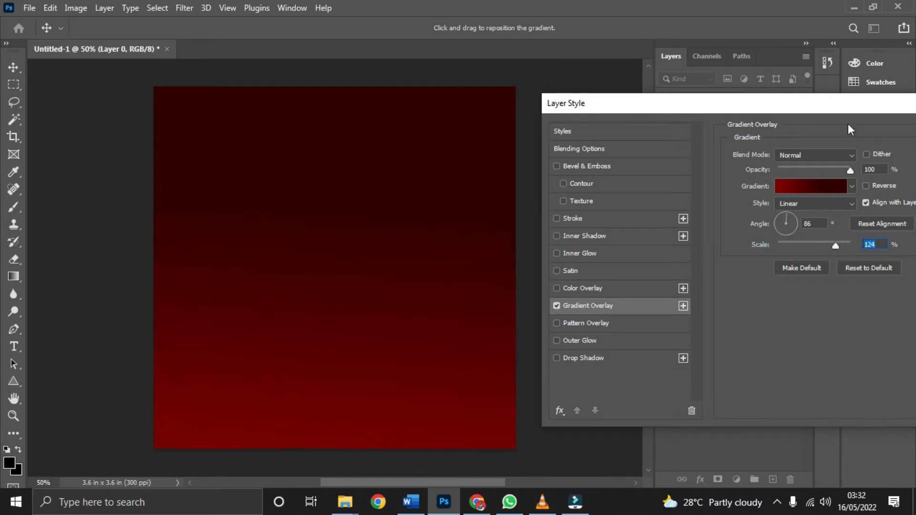
{"action": "left_click_drag", "start_coordinate": [833, 111], "coordinate": [729, 132]}
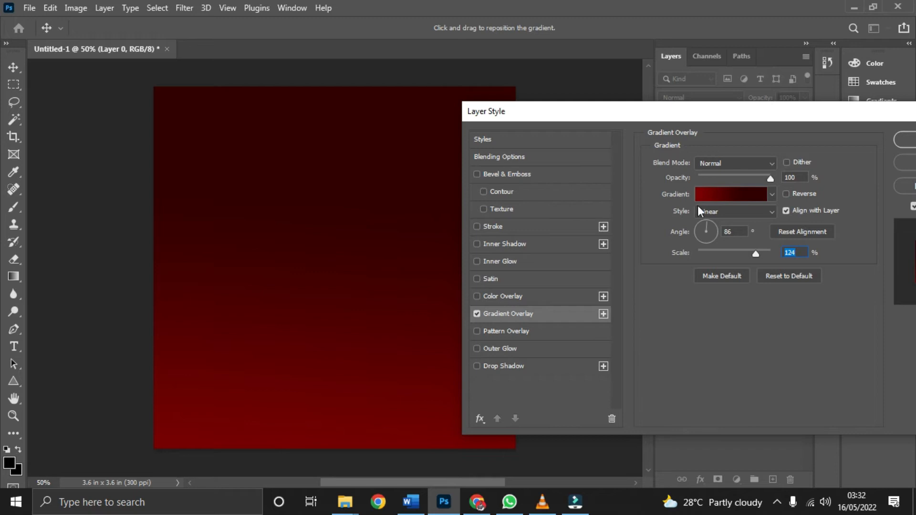
{"action": "left_click", "coordinate": [906, 140]}
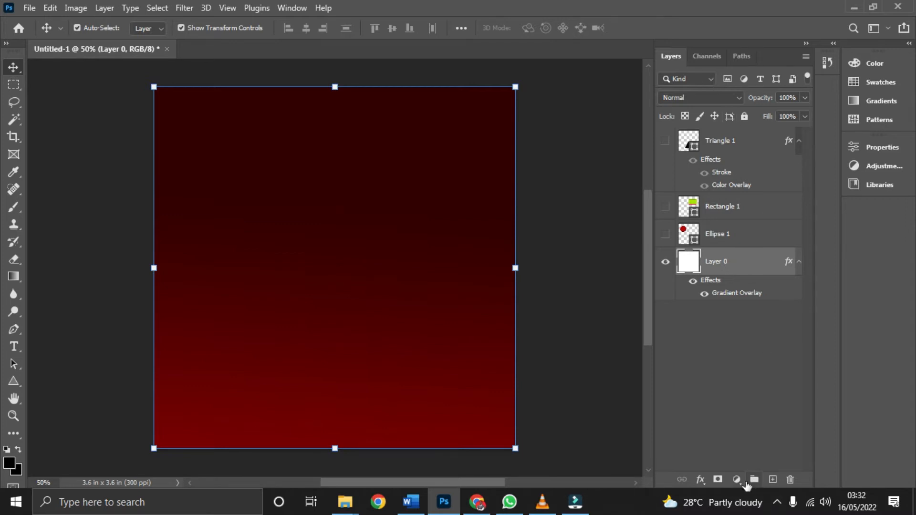
{"action": "left_click", "coordinate": [738, 480]}
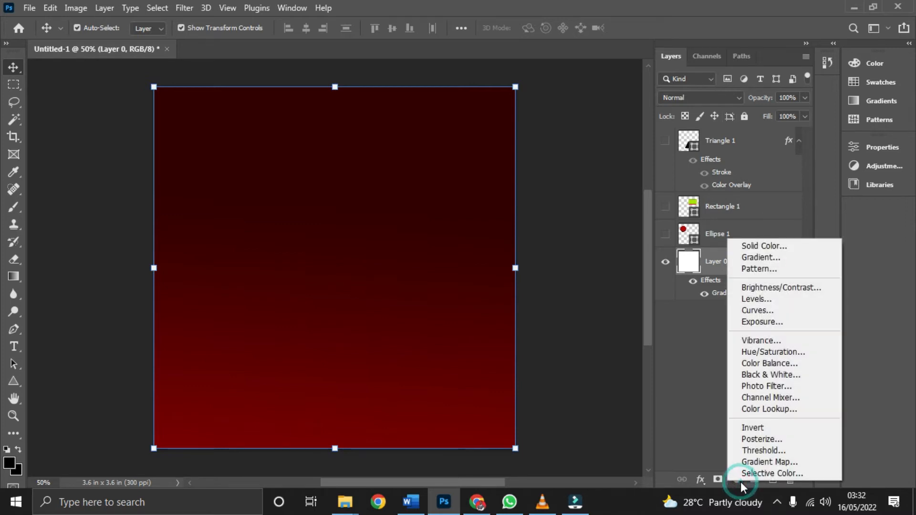
{"action": "left_click", "coordinate": [750, 247]}
{"action": "mouse_move", "coordinate": [672, 211]}
{"action": "left_mouse_down"}
{"action": "mouse_move", "coordinate": [553, 173]}
{"action": "mouse_move", "coordinate": [650, 262]}
{"action": "mouse_move", "coordinate": [706, 277]}
{"action": "left_mouse_up"}
{"action": "left_click", "coordinate": [831, 160]}
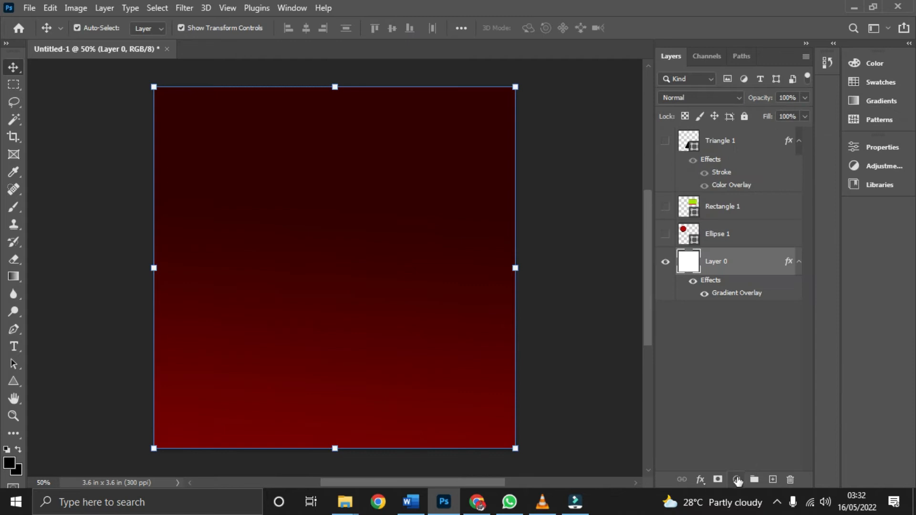
{"action": "left_click", "coordinate": [737, 479]}
{"action": "left_click", "coordinate": [754, 253]}
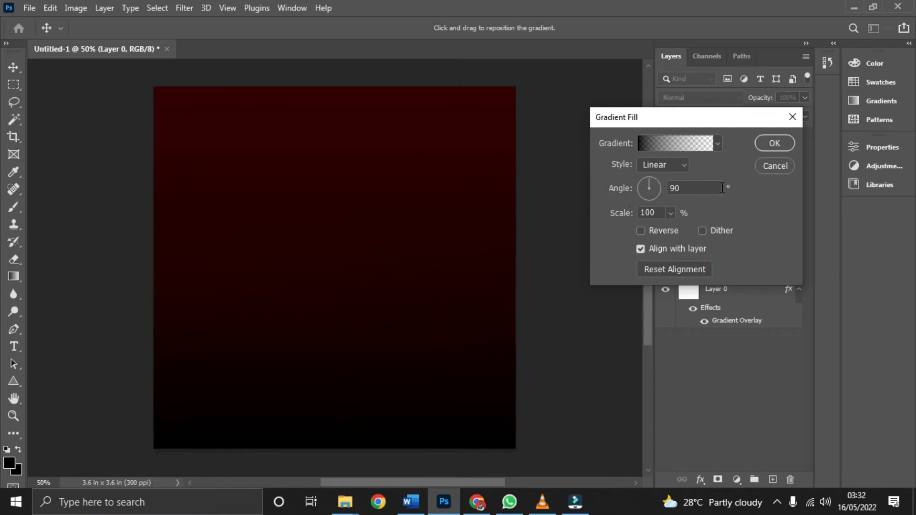
{"action": "left_click", "coordinate": [788, 165]}
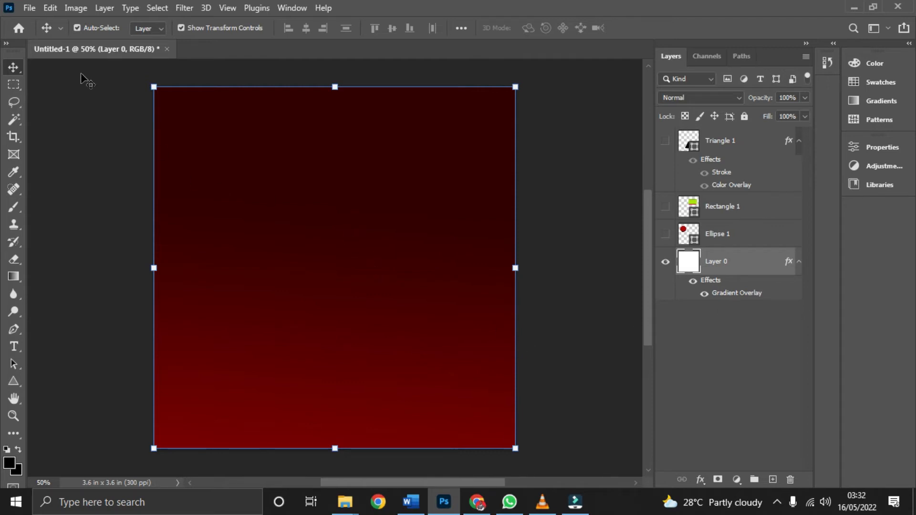
Step: Place the colorful-abstract-nebula-space-background image from the Backgrounds folder as an embedded object above Layer 0
{"action": "left_click", "coordinate": [26, 7]}
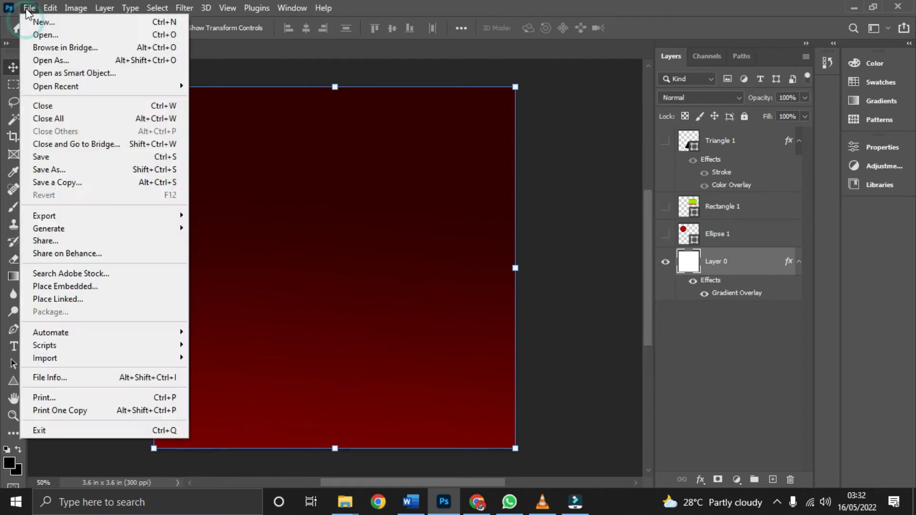
{"action": "left_click", "coordinate": [95, 286]}
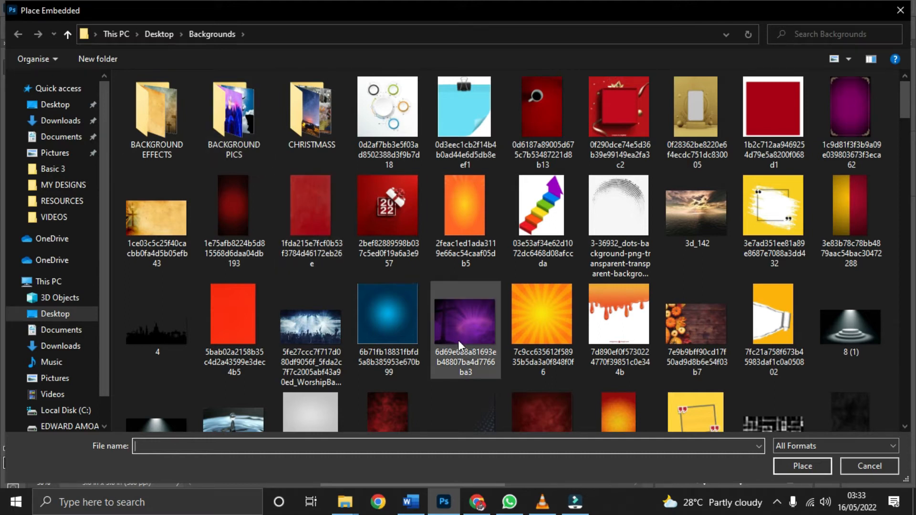
{"action": "scroll", "coordinate": [492, 320], "scroll_direction": "down", "scroll_amount": 10}
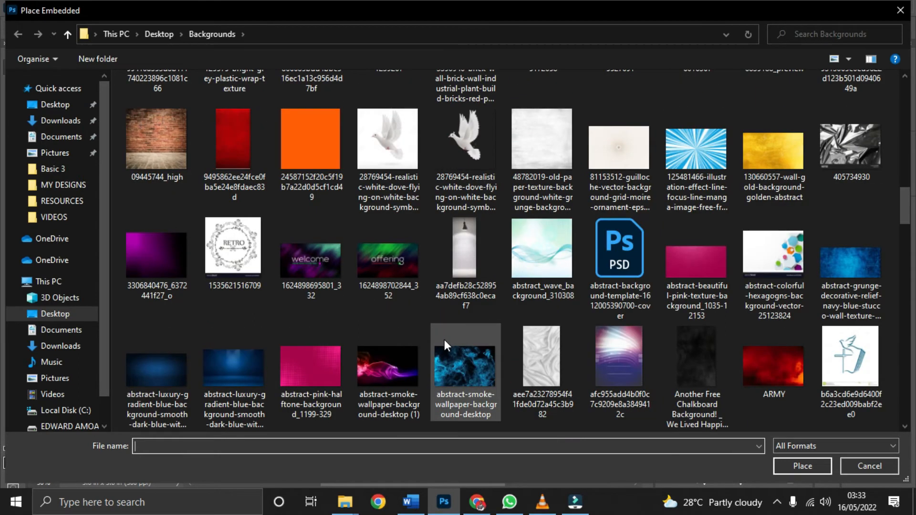
{"action": "scroll", "coordinate": [444, 339], "scroll_direction": "down", "scroll_amount": 5}
{"action": "scroll", "coordinate": [444, 341], "scroll_direction": "up", "scroll_amount": 3}
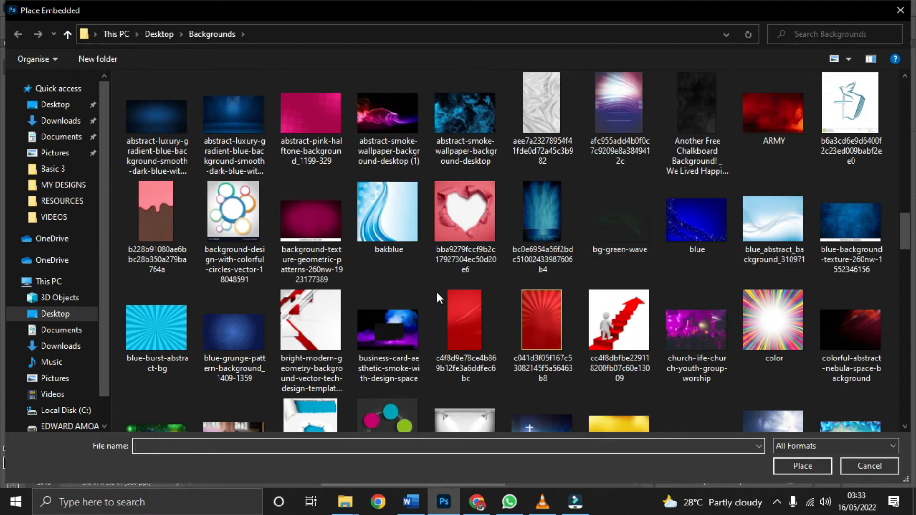
{"action": "scroll", "coordinate": [440, 292], "scroll_direction": "down", "scroll_amount": 5}
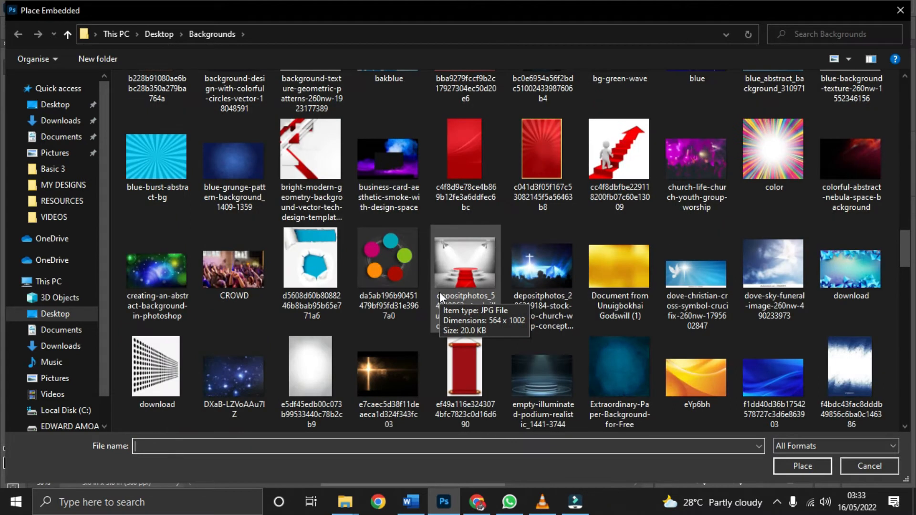
{"action": "scroll", "coordinate": [440, 292], "scroll_direction": "down", "scroll_amount": 3}
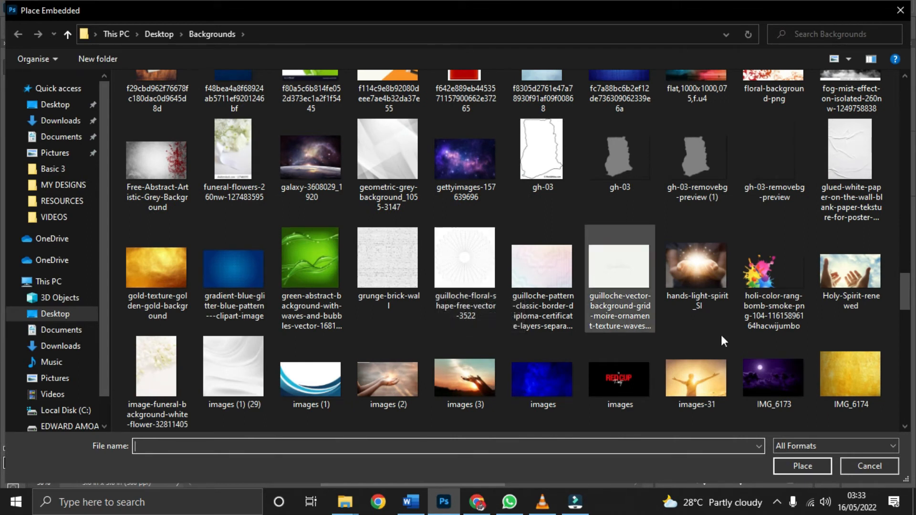
{"action": "scroll", "coordinate": [735, 340], "scroll_direction": "up", "scroll_amount": 2}
{"action": "scroll", "coordinate": [734, 339], "scroll_direction": "up", "scroll_amount": 3}
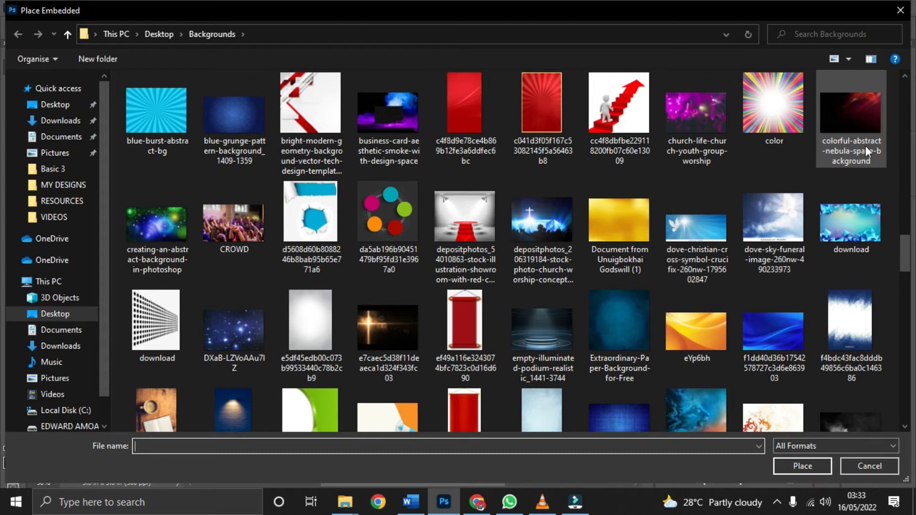
{"action": "double_click", "coordinate": [853, 118]}
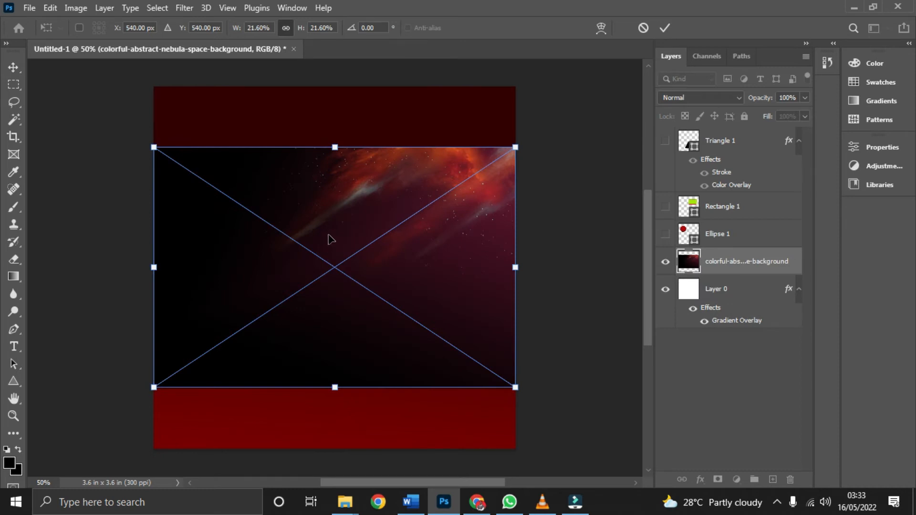
Step: Try rotating the placed nebula image 90° clockwise, then rotate it 90° counter-clockwise
{"action": "right_click", "coordinate": [353, 205]}
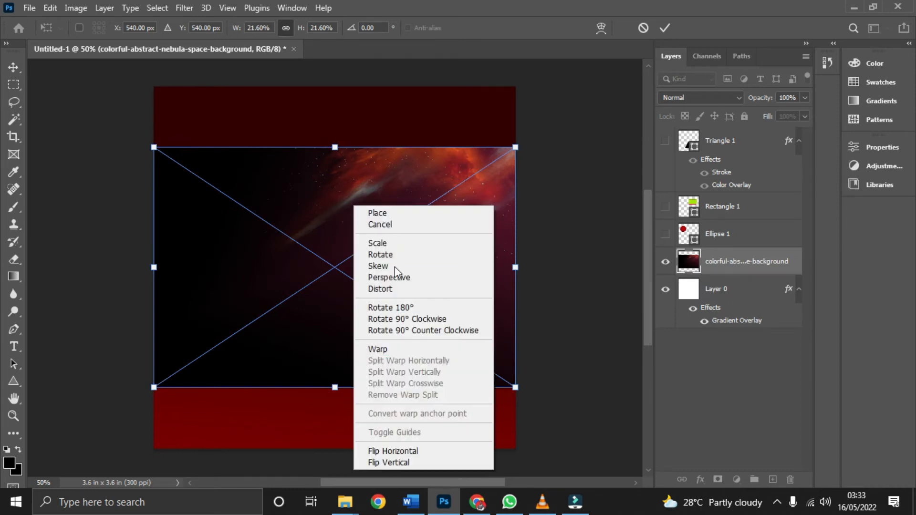
{"action": "left_click", "coordinate": [389, 318]}
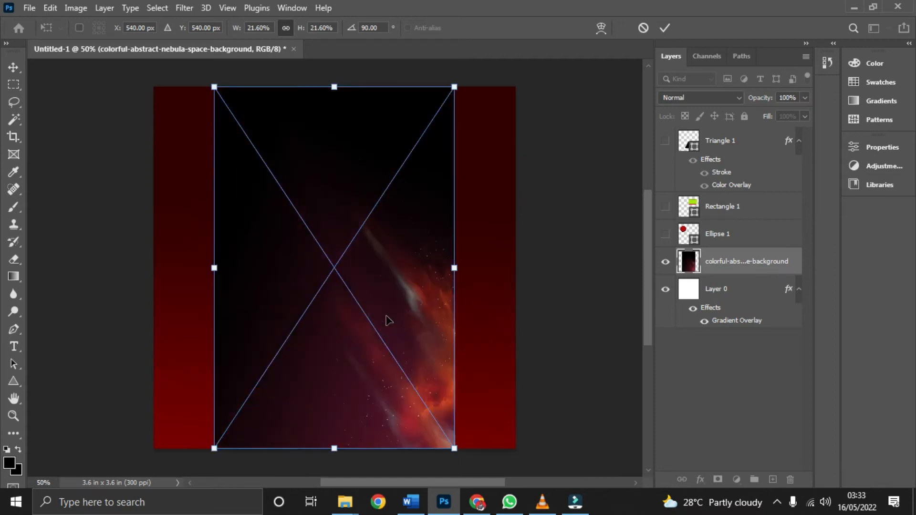
{"action": "right_click", "coordinate": [370, 283]}
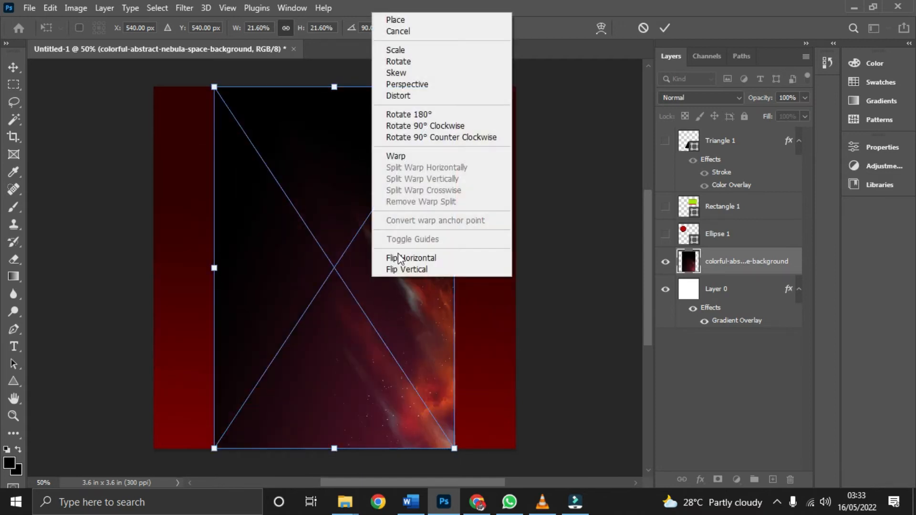
{"action": "left_click", "coordinate": [401, 139]}
Step: Rotate the nebula image 180° plus 90° clockwise, scale it to 32.40% to span the canvas width, and commit the placement
{"action": "right_click", "coordinate": [378, 208]}
{"action": "left_click", "coordinate": [411, 311]}
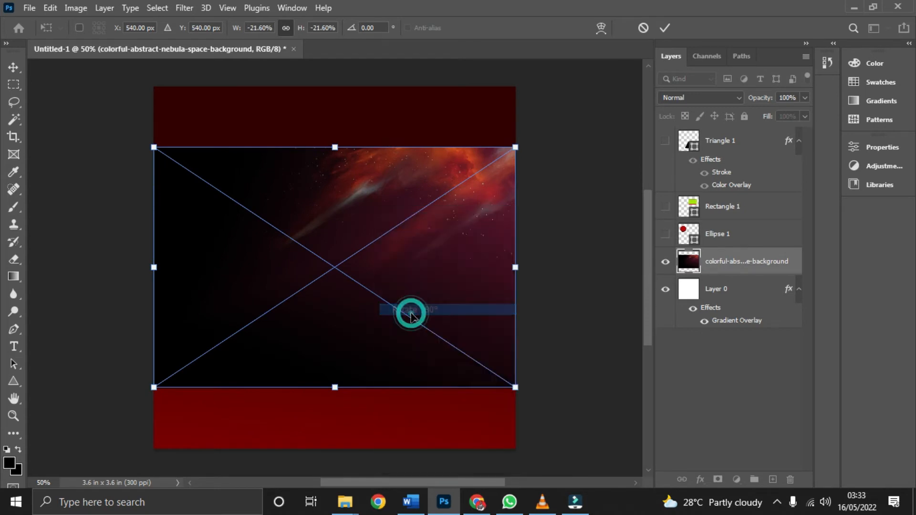
{"action": "right_click", "coordinate": [401, 275]}
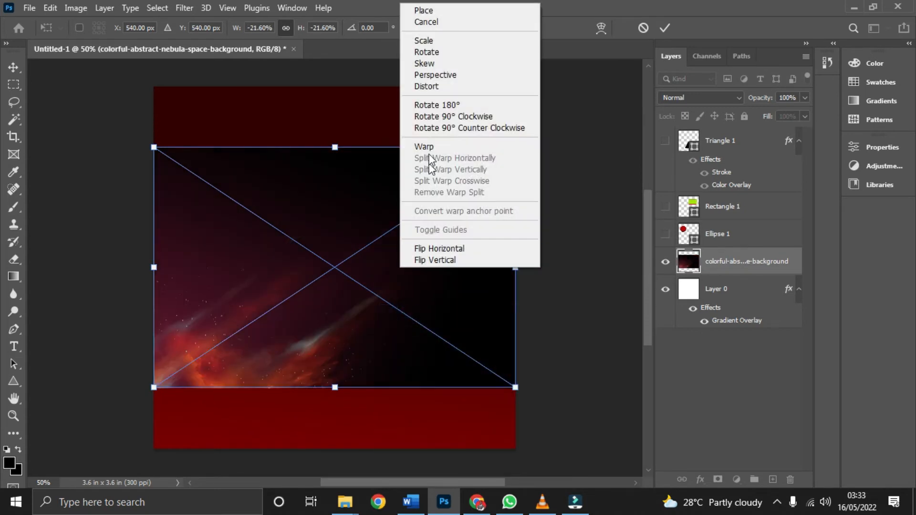
{"action": "left_click", "coordinate": [434, 116]}
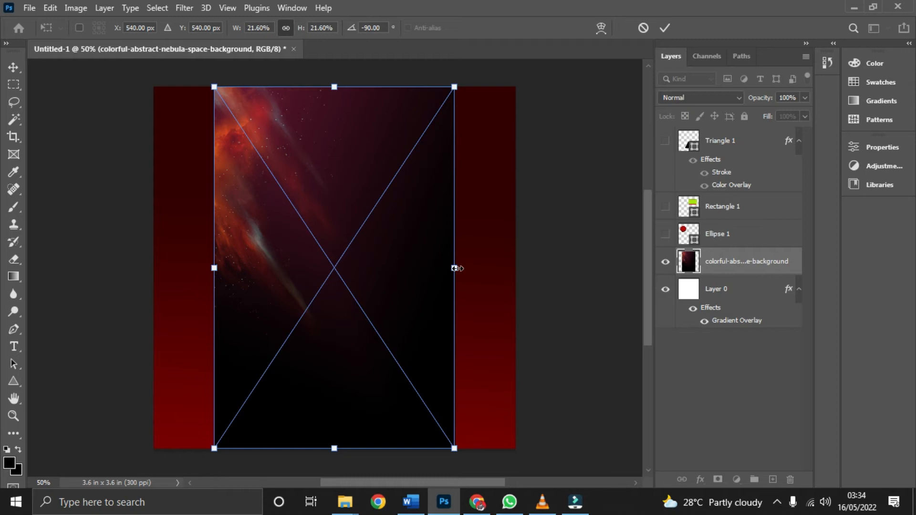
{"action": "left_click_drag", "start_coordinate": [454, 268], "coordinate": [517, 269]}
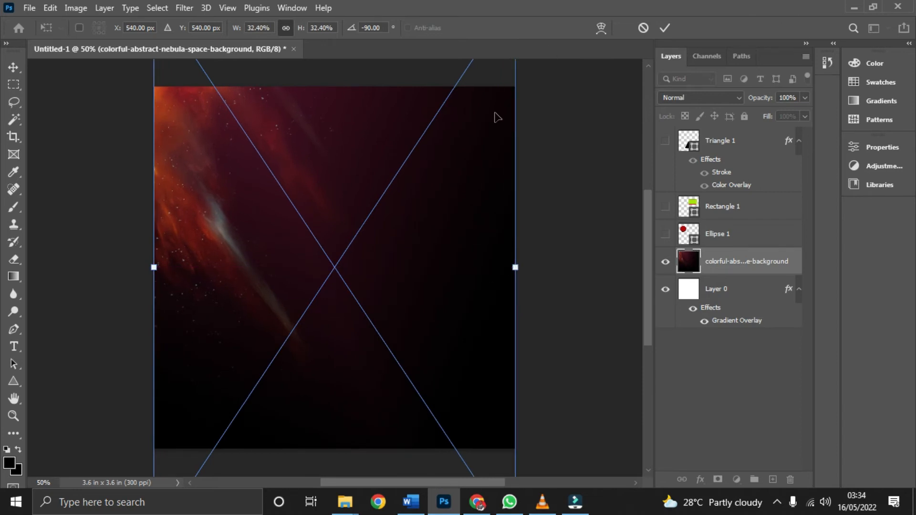
{"action": "left_click", "coordinate": [666, 28]}
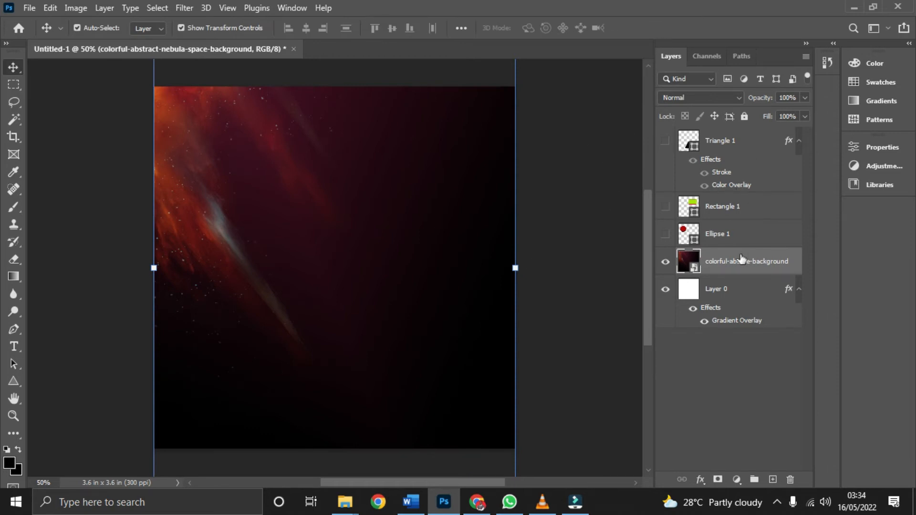
Step: Lock the nebula image layer and test the lock by moving the artwork on the canvas, keeping Layer 0 aligned with the canvas
{"action": "left_click", "coordinate": [748, 119]}
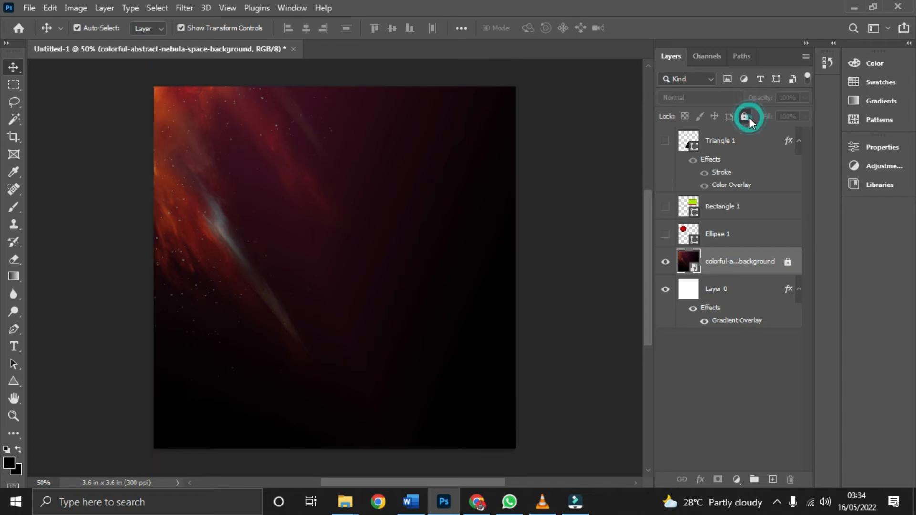
{"action": "left_click", "coordinate": [357, 237]}
{"action": "left_click", "coordinate": [347, 215]}
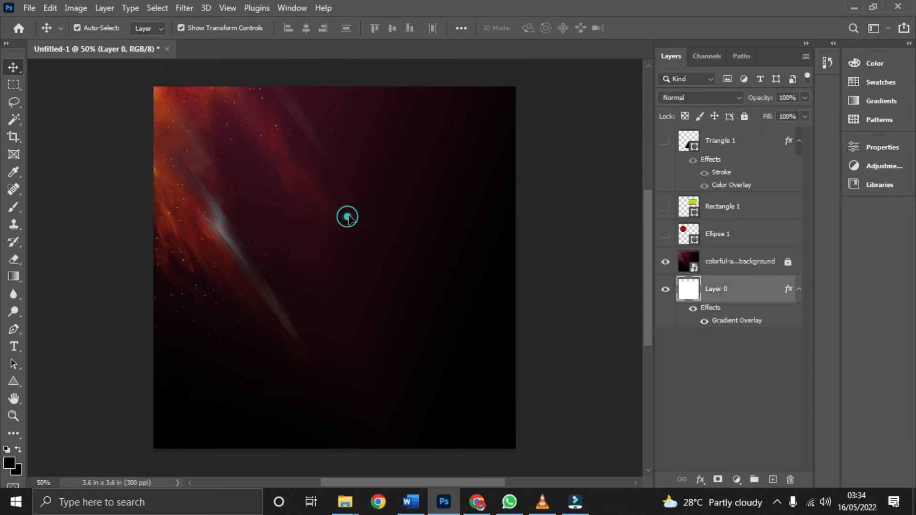
{"action": "left_click_drag", "start_coordinate": [339, 248], "coordinate": [384, 237]}
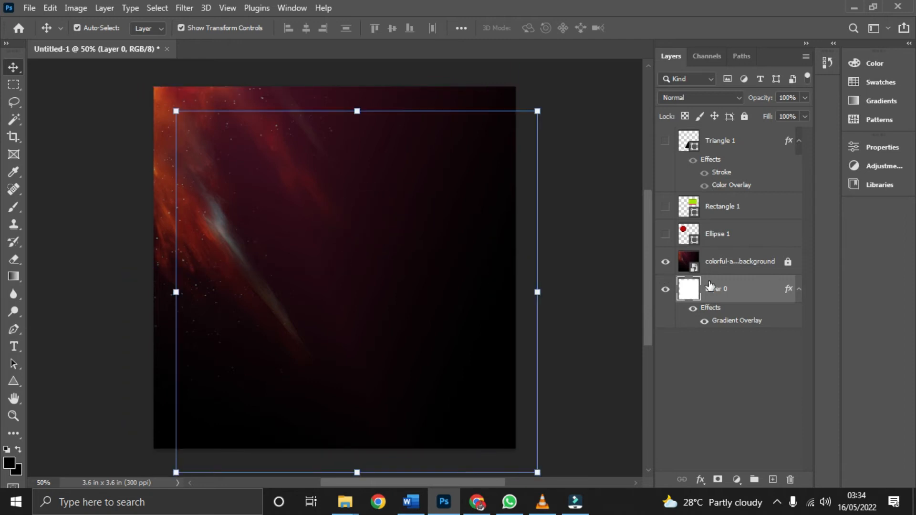
{"action": "mouse_move", "coordinate": [392, 291]}
{"action": "left_mouse_down"}
{"action": "mouse_move", "coordinate": [359, 272]}
{"action": "mouse_move", "coordinate": [372, 285]}
{"action": "mouse_move", "coordinate": [399, 280]}
{"action": "left_mouse_up"}
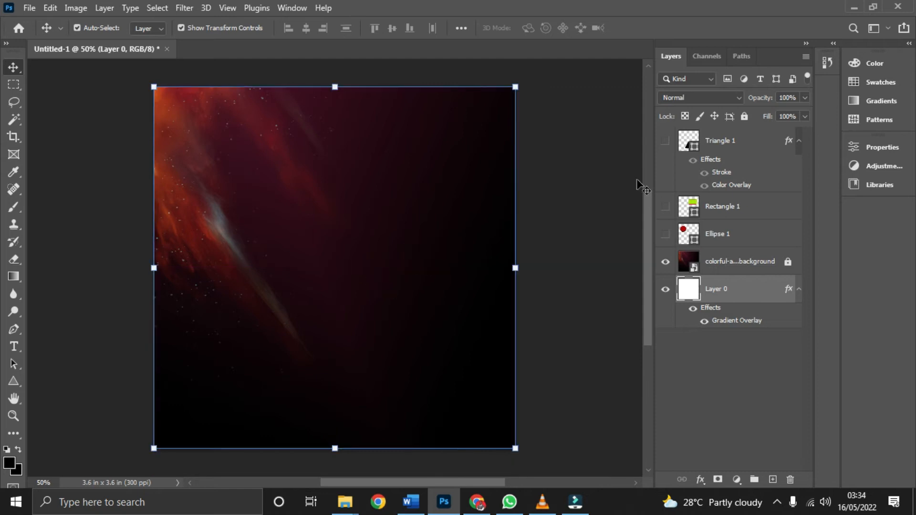
Step: Lock Layer 0 and test the lock by trying to move the artwork from several spots on the canvas
{"action": "left_click", "coordinate": [744, 116]}
{"action": "left_click_drag", "start_coordinate": [333, 241], "coordinate": [401, 235]}
{"action": "left_click_drag", "start_coordinate": [400, 134], "coordinate": [301, 257]}
{"action": "left_click_drag", "start_coordinate": [165, 285], "coordinate": [400, 234]}
{"action": "left_click_drag", "start_coordinate": [308, 342], "coordinate": [359, 247]}
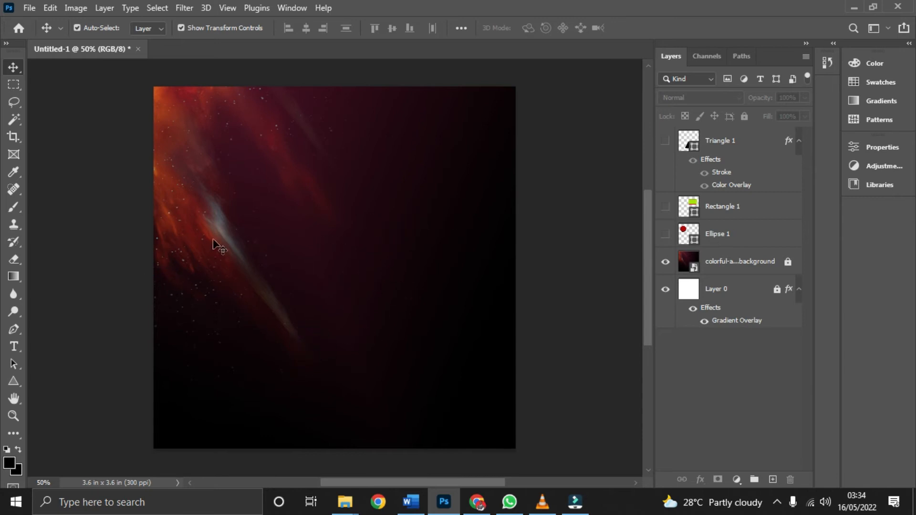
Step: Activate the Horizontal Type tool and show the character formatting options beside the canvas, shifting the canvas to make room
{"action": "left_click", "coordinate": [14, 346]}
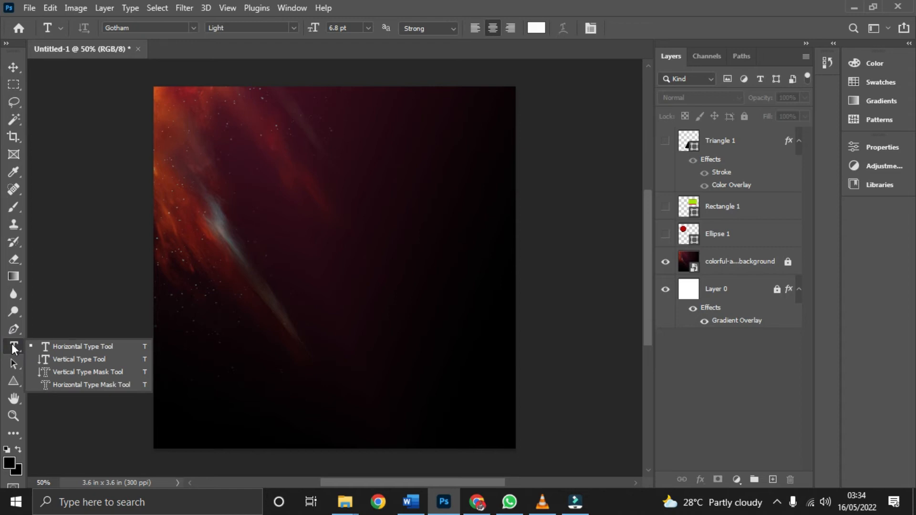
{"action": "left_click", "coordinate": [14, 348]}
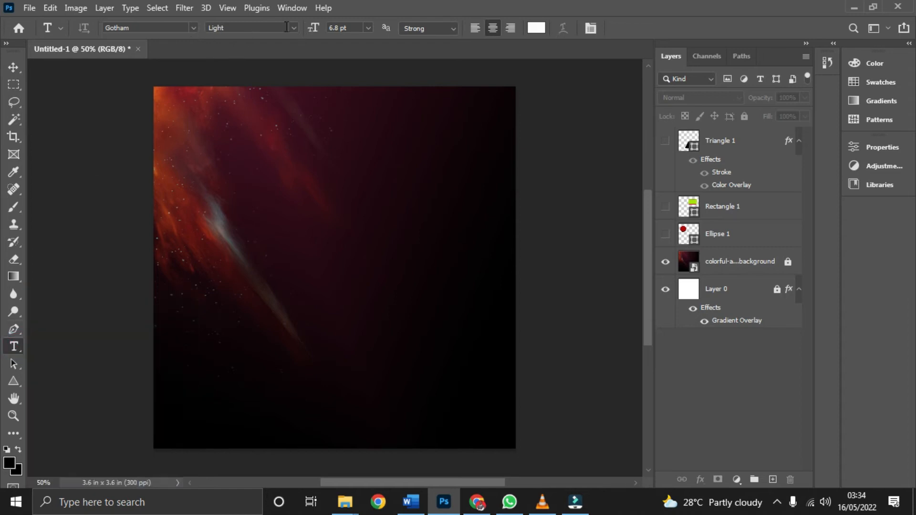
{"action": "left_click", "coordinate": [590, 28]}
{"action": "left_click_drag", "start_coordinate": [783, 91], "coordinate": [631, 145]}
{"action": "left_click_drag", "start_coordinate": [423, 480], "coordinate": [433, 483]}
{"action": "left_click_drag", "start_coordinate": [617, 145], "coordinate": [575, 167]}
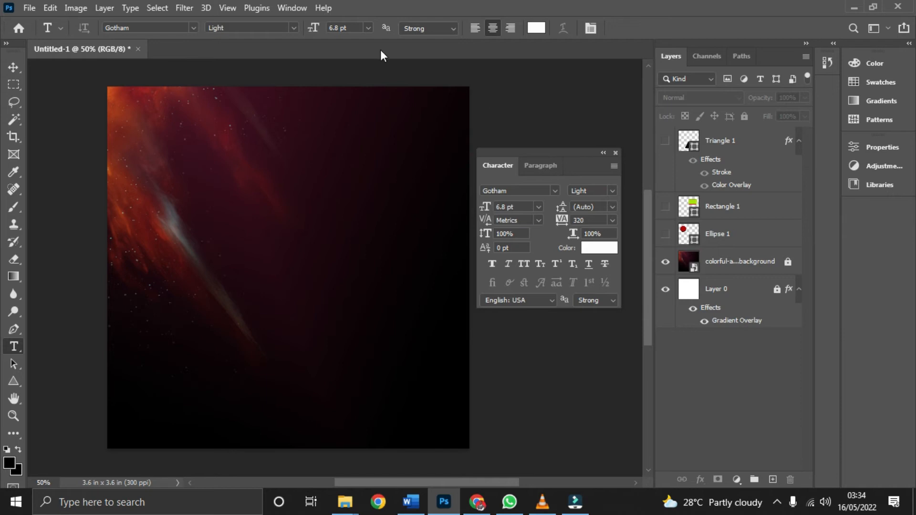
Step: Browse the available font families and try Afterglow in the Regular style
{"action": "left_click", "coordinate": [194, 28]}
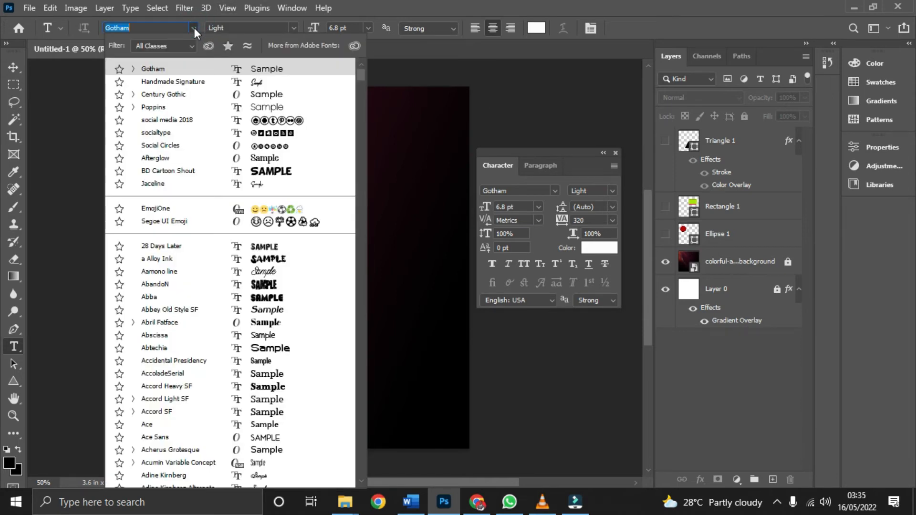
{"action": "scroll", "coordinate": [235, 268], "scroll_direction": "down", "scroll_amount": 5}
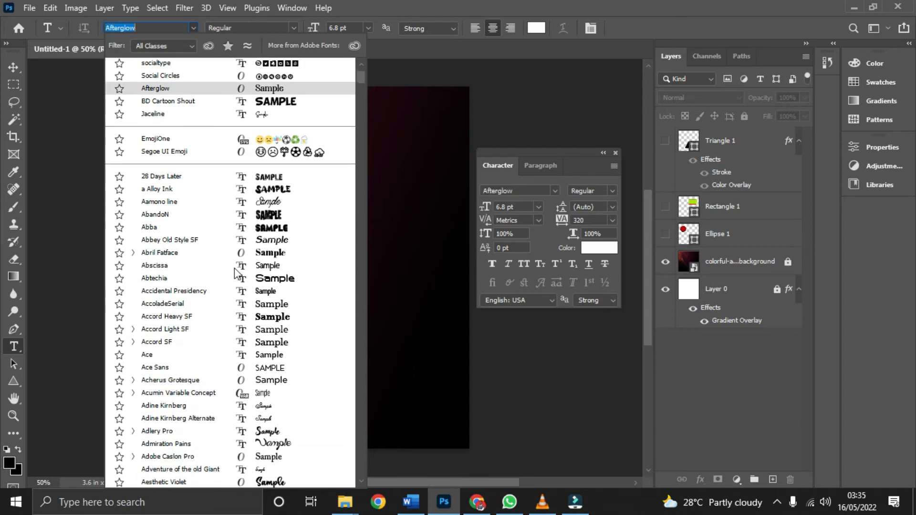
{"action": "scroll", "coordinate": [236, 275], "scroll_direction": "down", "scroll_amount": 4}
{"action": "scroll", "coordinate": [195, 115], "scroll_direction": "up", "scroll_amount": 4}
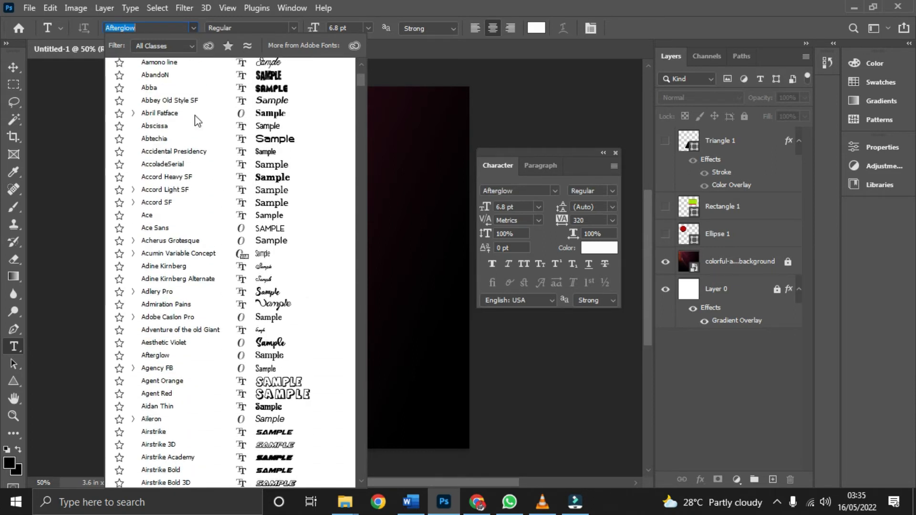
{"action": "left_click", "coordinate": [296, 29]}
{"action": "left_click", "coordinate": [295, 29]}
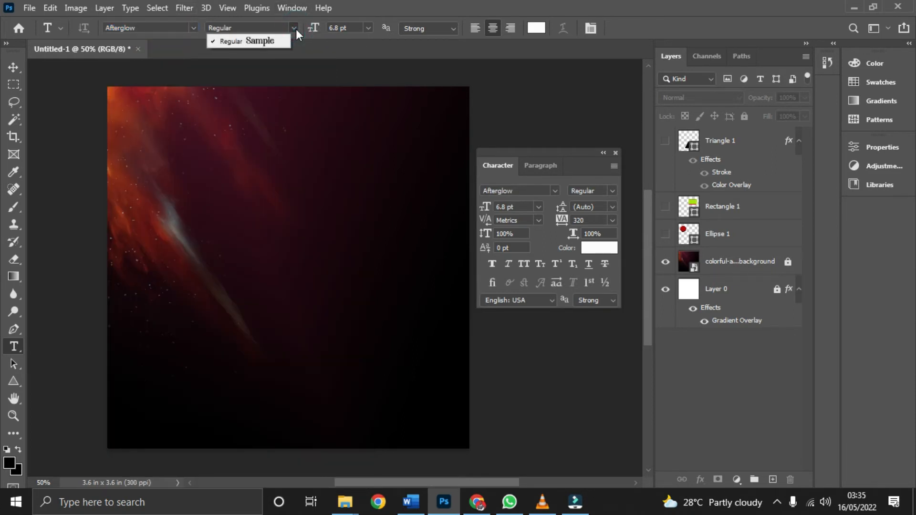
{"action": "left_click", "coordinate": [223, 42]}
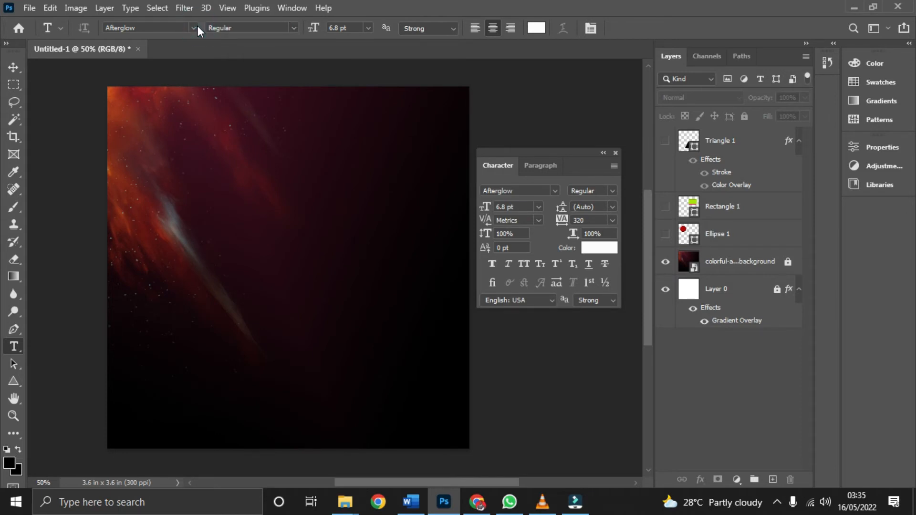
Step: Set the text font to Gotham Light
{"action": "left_click", "coordinate": [196, 27]}
{"action": "scroll", "coordinate": [189, 96], "scroll_direction": "up", "scroll_amount": 3}
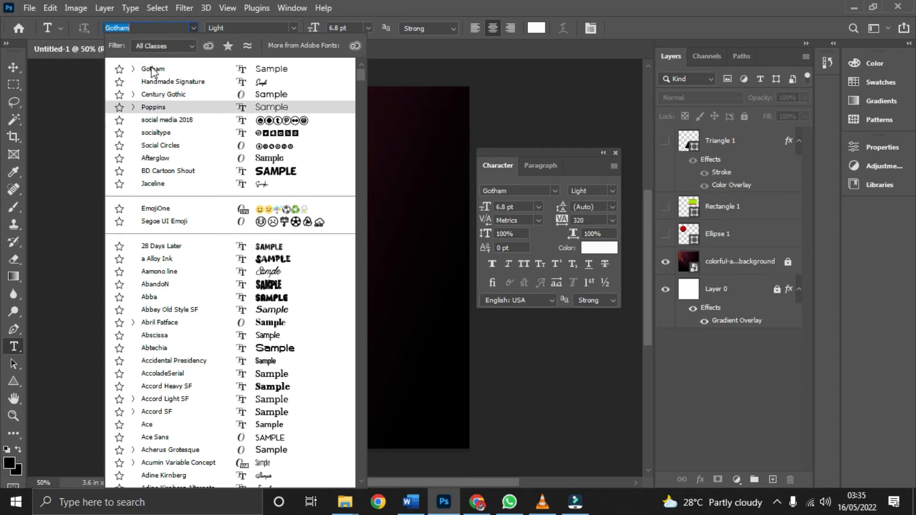
{"action": "left_click", "coordinate": [152, 69]}
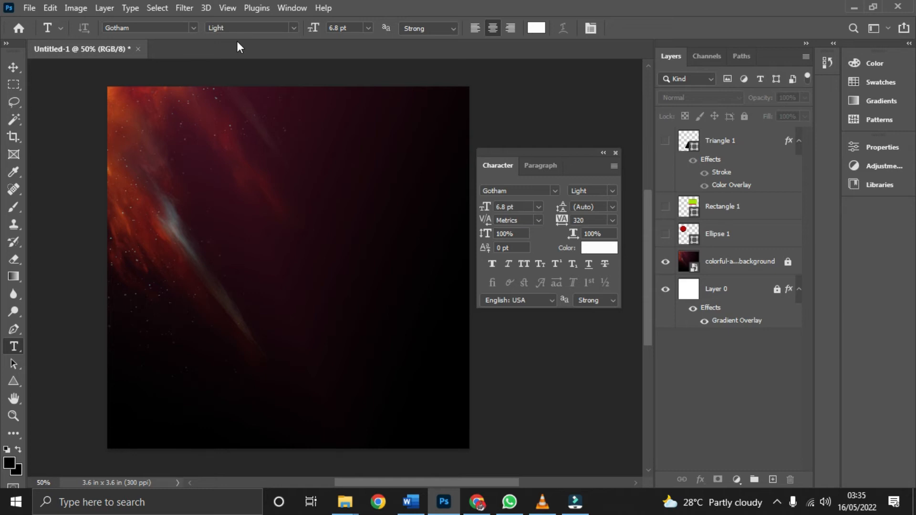
Step: Set the text style to Bold and the font size to 36 pt
{"action": "left_click", "coordinate": [294, 28]}
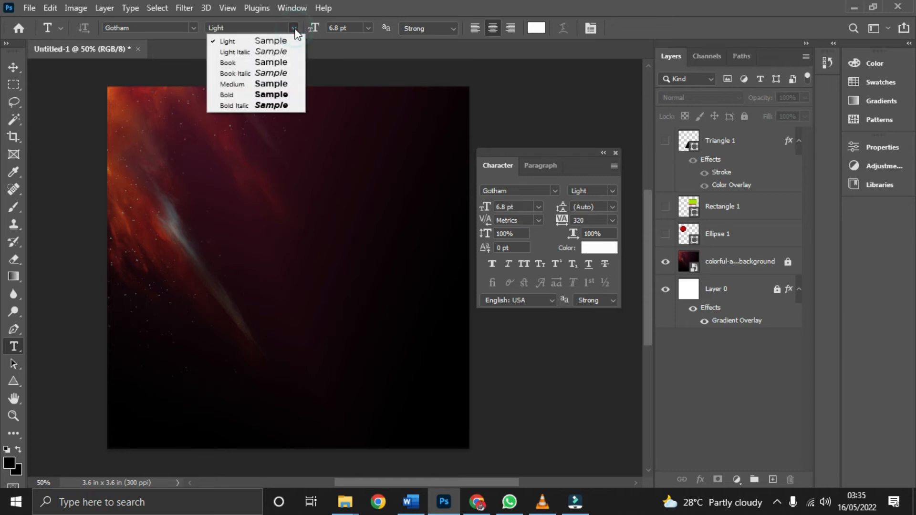
{"action": "left_click", "coordinate": [239, 94]}
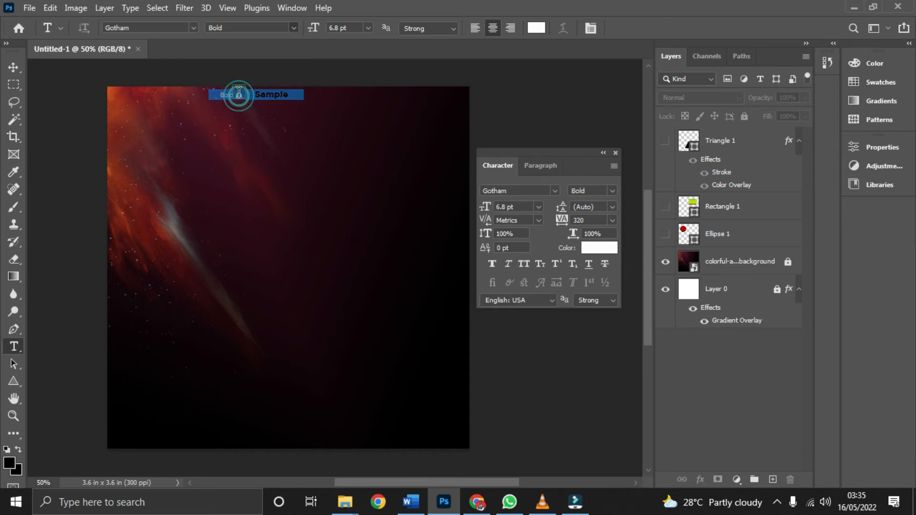
{"action": "left_click", "coordinate": [293, 27]}
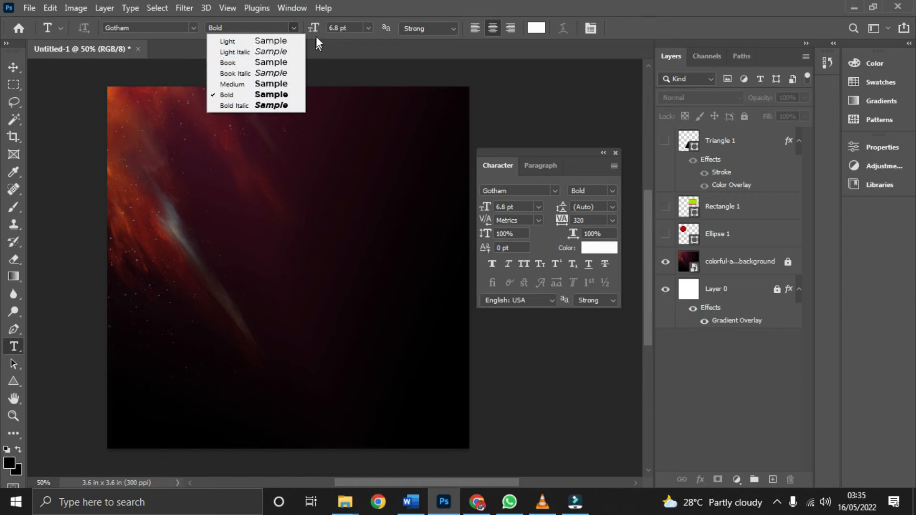
{"action": "left_click", "coordinate": [368, 28]}
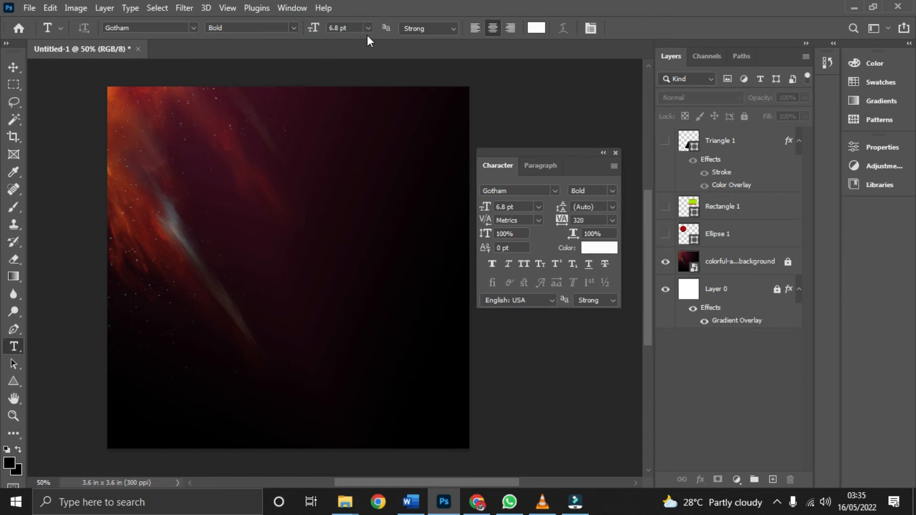
{"action": "left_click", "coordinate": [368, 28]}
{"action": "left_click", "coordinate": [349, 173]}
{"action": "left_click", "coordinate": [369, 29]}
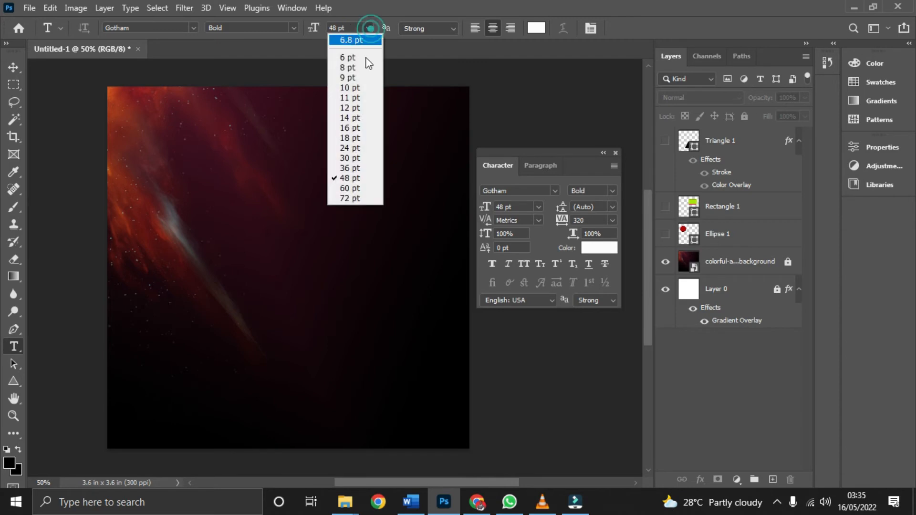
{"action": "left_click", "coordinate": [353, 169]}
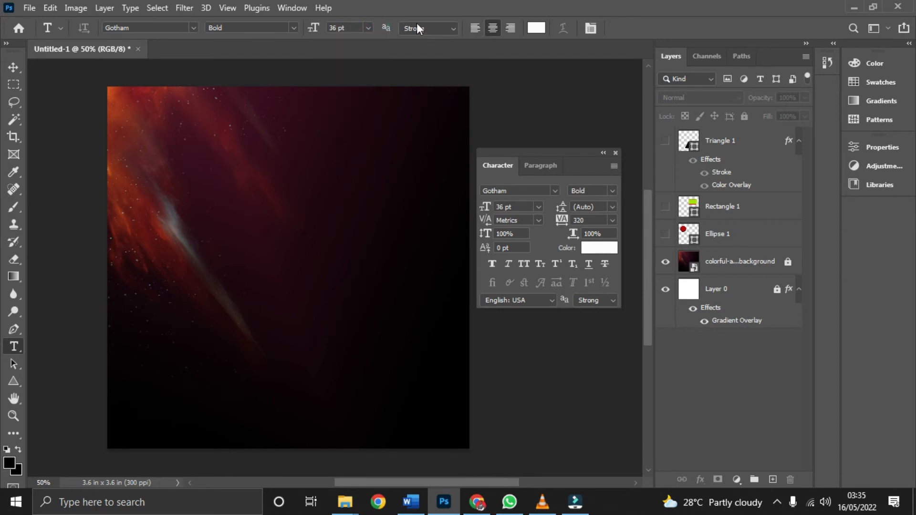
Step: Review the anti-aliasing methods, keeping Strong, and view the text colour picker without changing the colour
{"action": "left_click", "coordinate": [451, 28]}
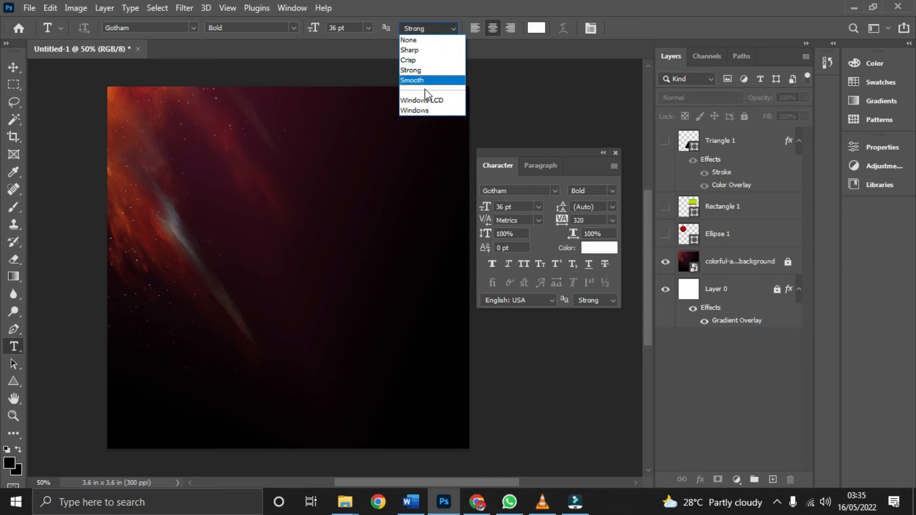
{"action": "left_click", "coordinate": [428, 72]}
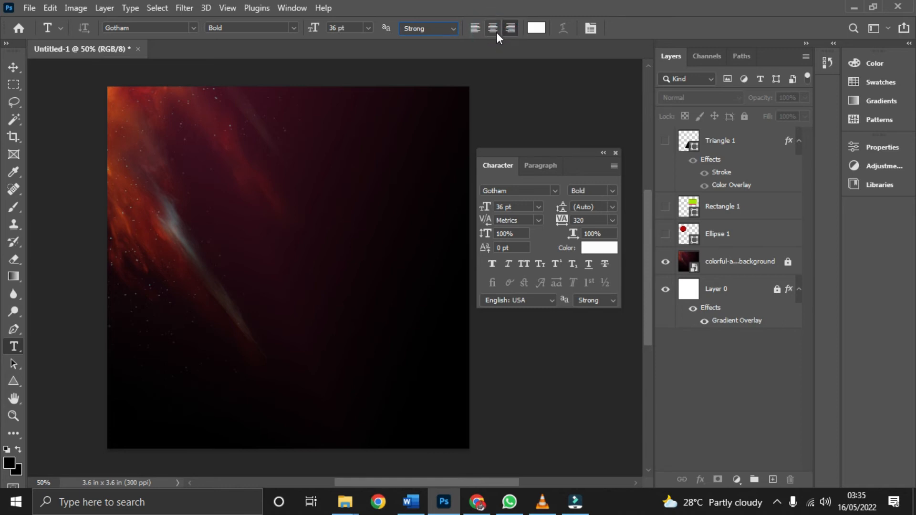
{"action": "left_click", "coordinate": [536, 28]}
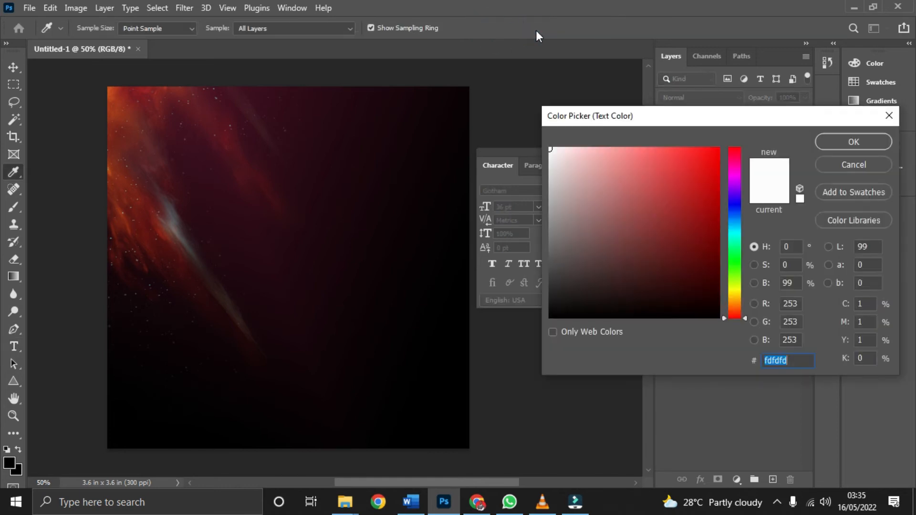
{"action": "left_click", "coordinate": [843, 166]}
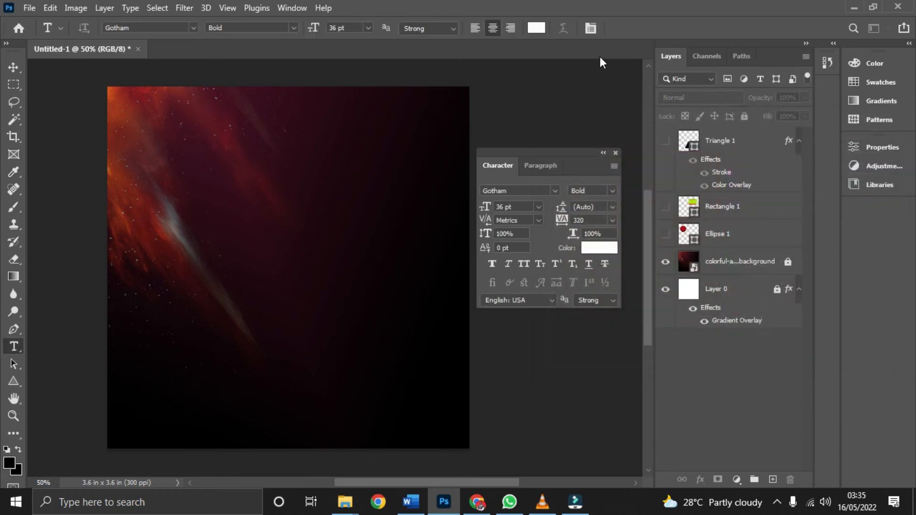
Step: Show and hide the character formatting options repeatedly, and reposition them higher beside the canvas
{"action": "left_click", "coordinate": [591, 28]}
{"action": "left_click", "coordinate": [591, 28]}
{"action": "left_click", "coordinate": [591, 27]}
{"action": "left_click", "coordinate": [591, 28]}
{"action": "left_click", "coordinate": [591, 28]}
{"action": "left_click", "coordinate": [591, 27]}
{"action": "left_click", "coordinate": [591, 28]}
{"action": "left_click", "coordinate": [592, 28]}
{"action": "left_click_drag", "start_coordinate": [592, 170], "coordinate": [598, 104]}
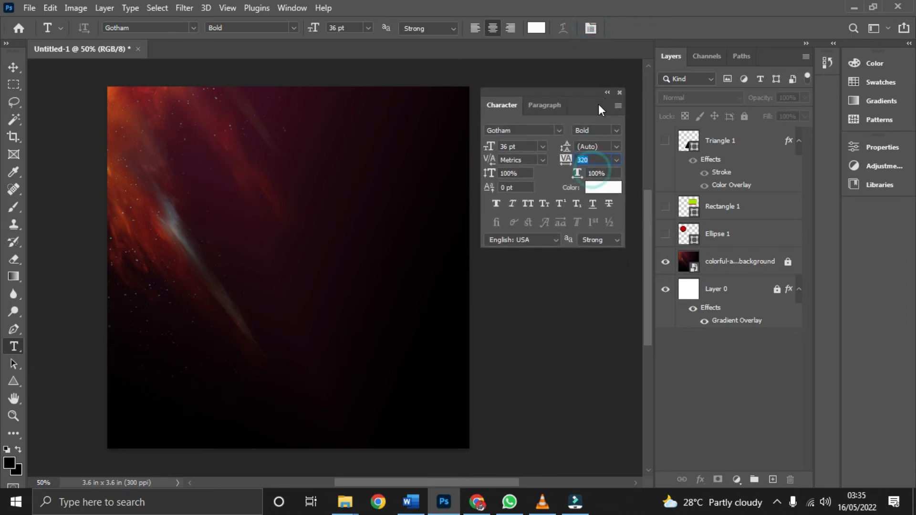
{"action": "left_click", "coordinate": [596, 33]}
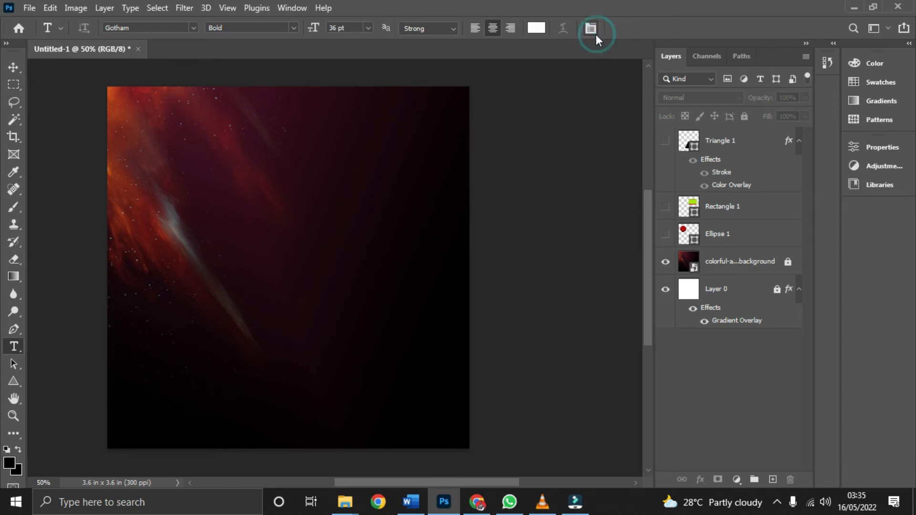
Step: Show the character formatting options again and set the tracking to 0
{"action": "left_click", "coordinate": [291, 7]}
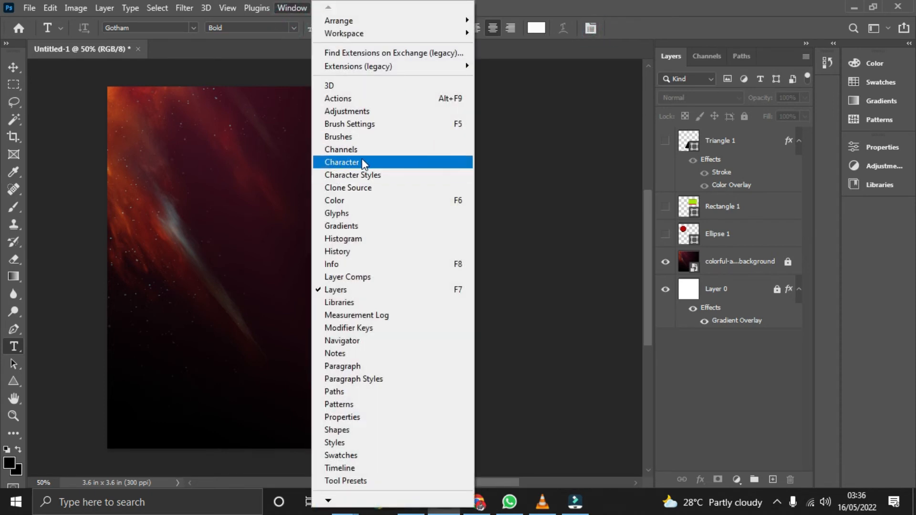
{"action": "left_click", "coordinate": [290, 8]}
{"action": "left_click", "coordinate": [592, 27]}
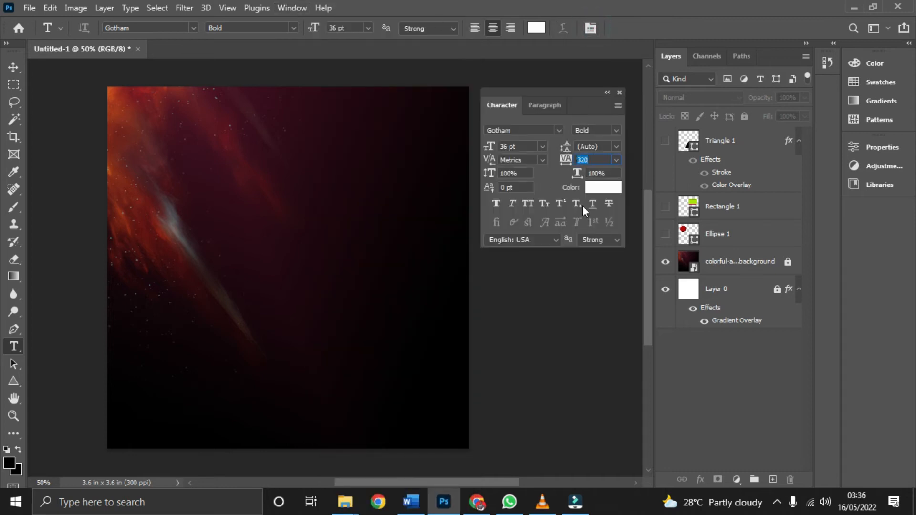
{"action": "left_click", "coordinate": [616, 161]}
{"action": "left_click", "coordinate": [595, 241]}
Step: Examine the available font families, styles, sizes and leading values in the character formatting options
{"action": "left_click", "coordinate": [556, 131]}
{"action": "left_click", "coordinate": [556, 131]}
{"action": "left_click", "coordinate": [616, 130]}
{"action": "left_click", "coordinate": [616, 131]}
{"action": "left_click", "coordinate": [542, 147]}
{"action": "left_click", "coordinate": [617, 147]}
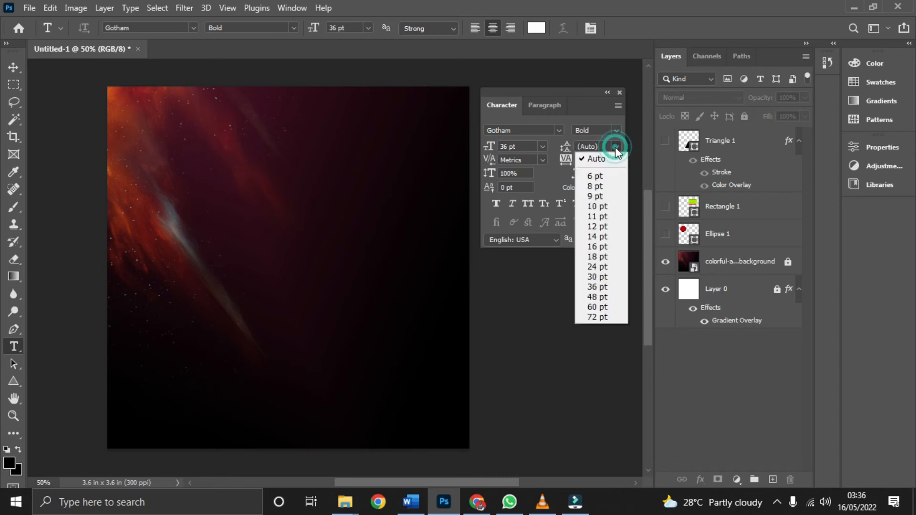
{"action": "left_click", "coordinate": [616, 146]}
Step: Add the text GRAPHIC DESIGN on two lines and move it to the upper middle of the artwork
{"action": "left_click", "coordinate": [237, 211]}
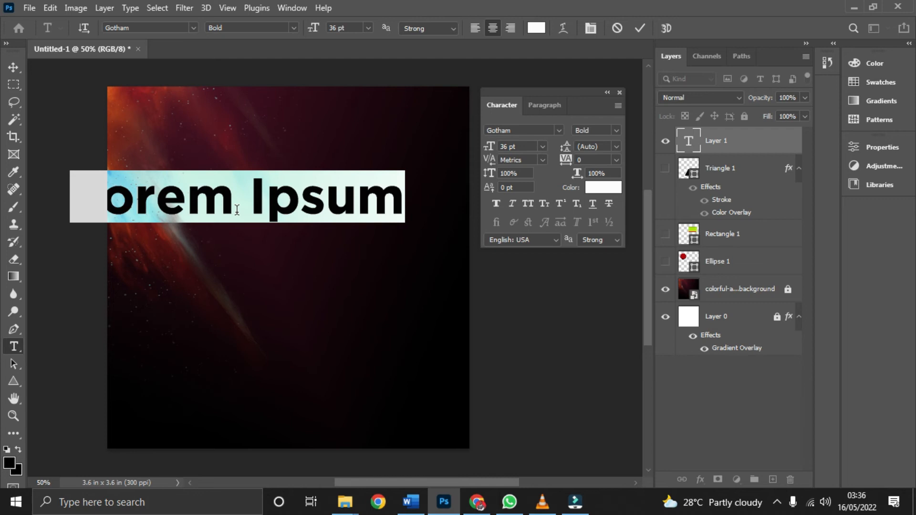
{"action": "type", "text": "GRAO"}
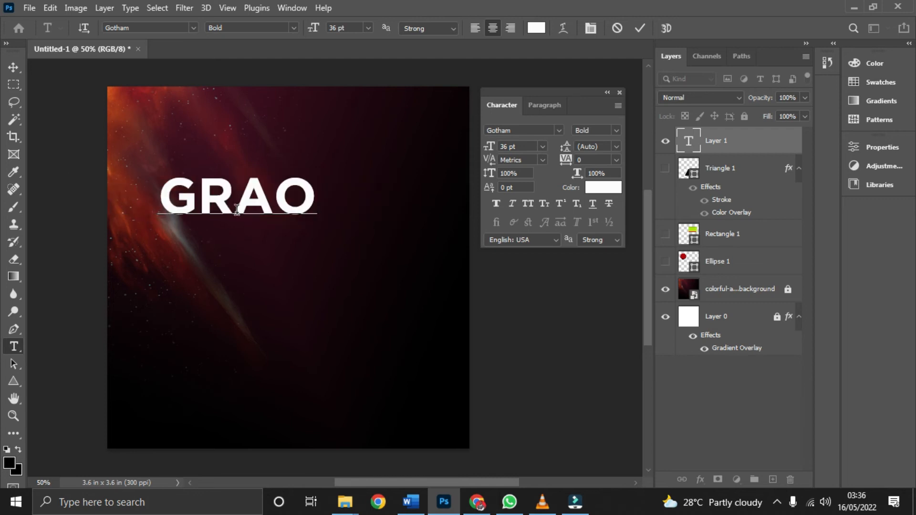
{"action": "key", "text": "BackSpace"}
{"action": "type", "text": "PHIC"}
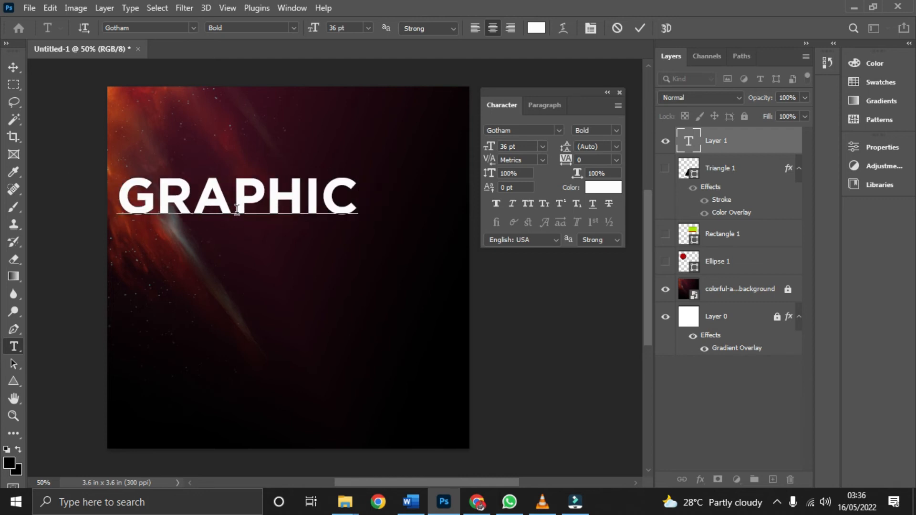
{"action": "key", "text": "Return"}
{"action": "type", "text": "DESIGN"}
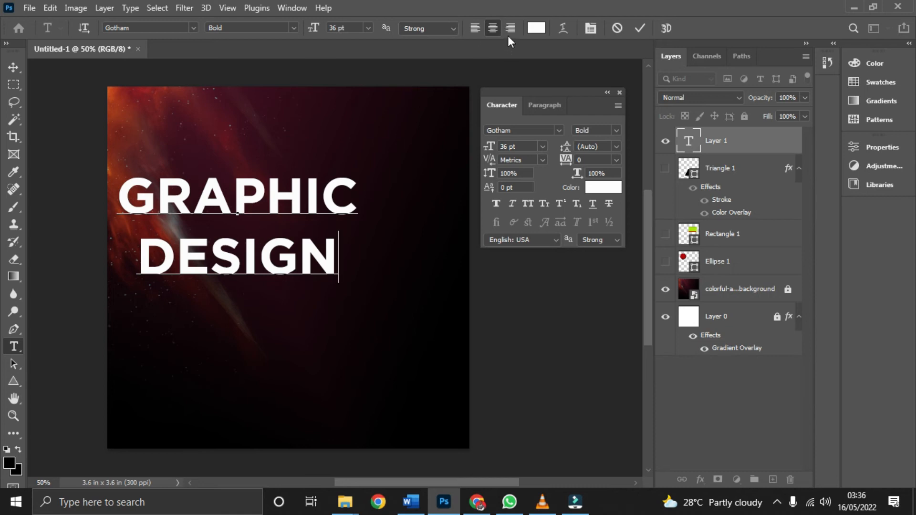
{"action": "left_click", "coordinate": [641, 28]}
{"action": "left_click", "coordinate": [14, 65]}
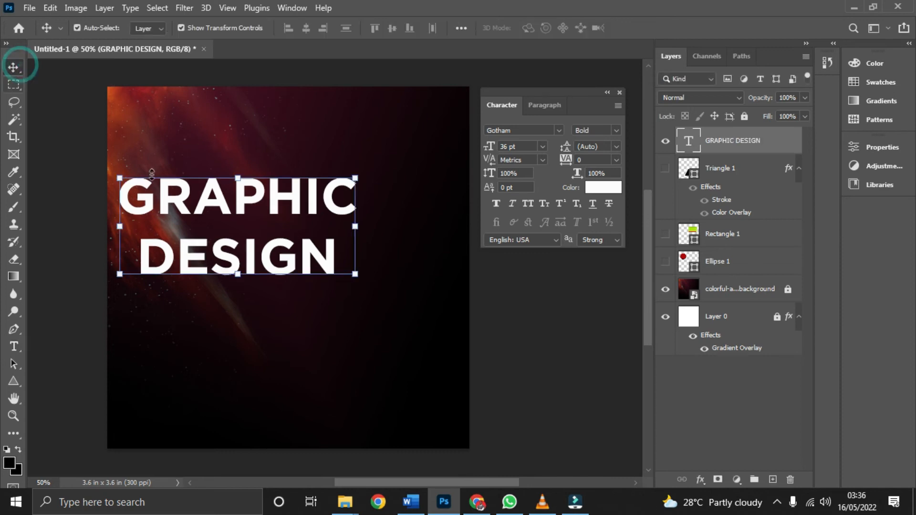
{"action": "left_click_drag", "start_coordinate": [151, 172], "coordinate": [221, 118]}
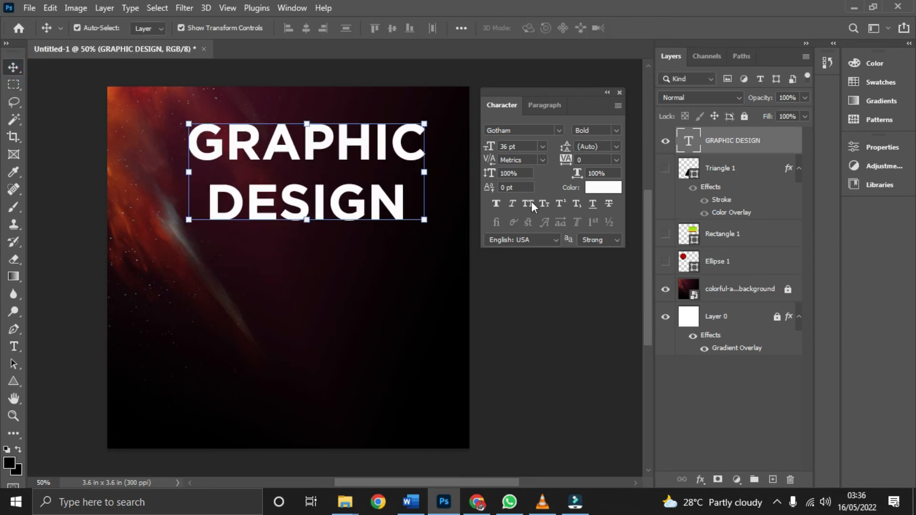
Step: Set the GRAPHIC DESIGN text colour to pure white, ffffff
{"action": "left_click", "coordinate": [604, 187]}
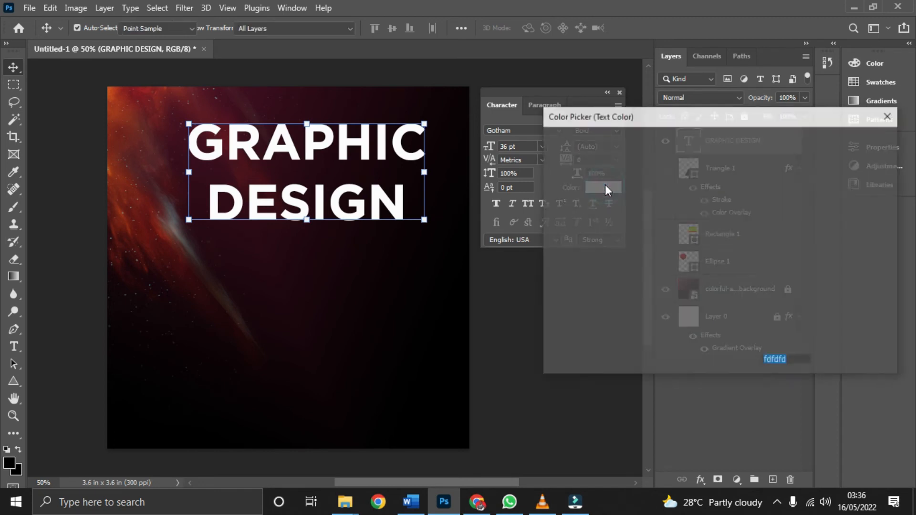
{"action": "mouse_move", "coordinate": [654, 219]}
{"action": "left_mouse_down"}
{"action": "mouse_move", "coordinate": [691, 172]}
{"action": "mouse_move", "coordinate": [477, 153]}
{"action": "left_mouse_up"}
{"action": "left_click_drag", "start_coordinate": [619, 178], "coordinate": [564, 150]}
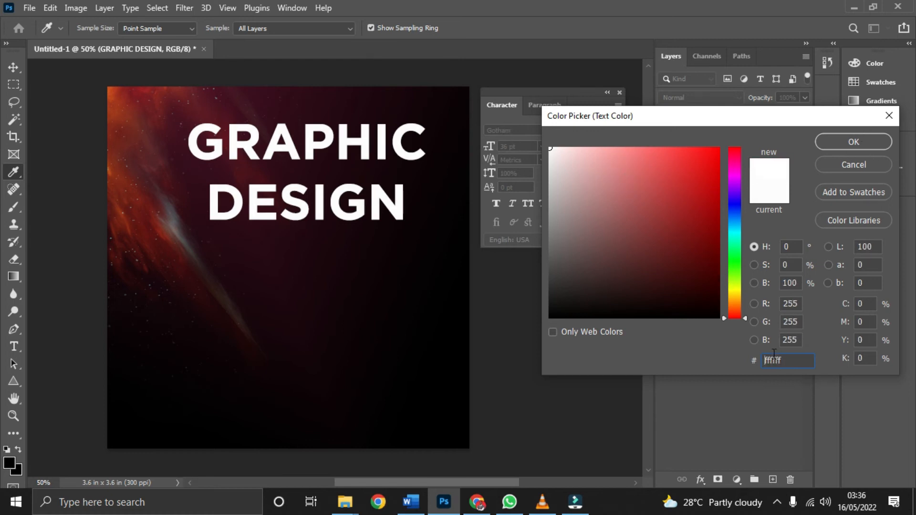
{"action": "double_click", "coordinate": [789, 360]}
{"action": "left_click", "coordinate": [839, 142]}
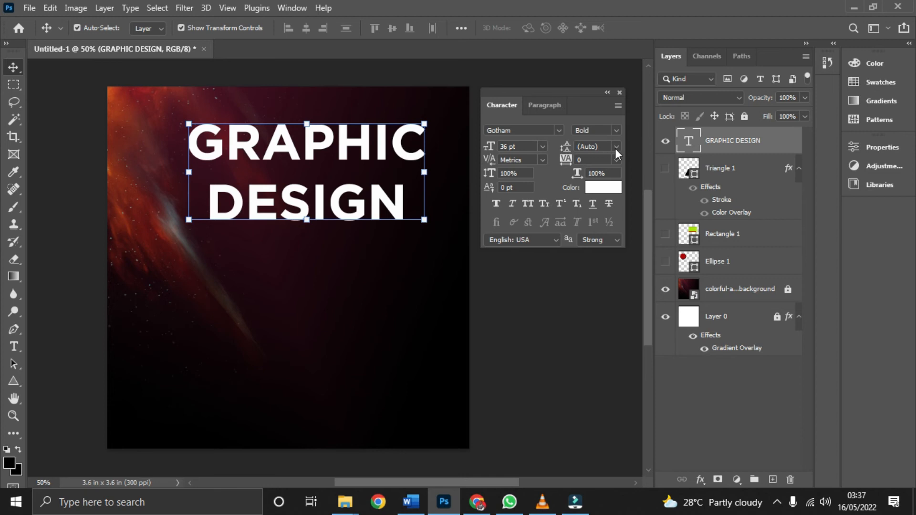
Step: Try a tighter leading of 33 pt on the two text lines and restore it to Auto
{"action": "left_click", "coordinate": [615, 148]}
{"action": "left_click", "coordinate": [601, 156]}
{"action": "mouse_move", "coordinate": [571, 149]}
{"action": "left_mouse_down"}
{"action": "mouse_move", "coordinate": [560, 152]}
{"action": "mouse_move", "coordinate": [574, 153]}
{"action": "left_mouse_up"}
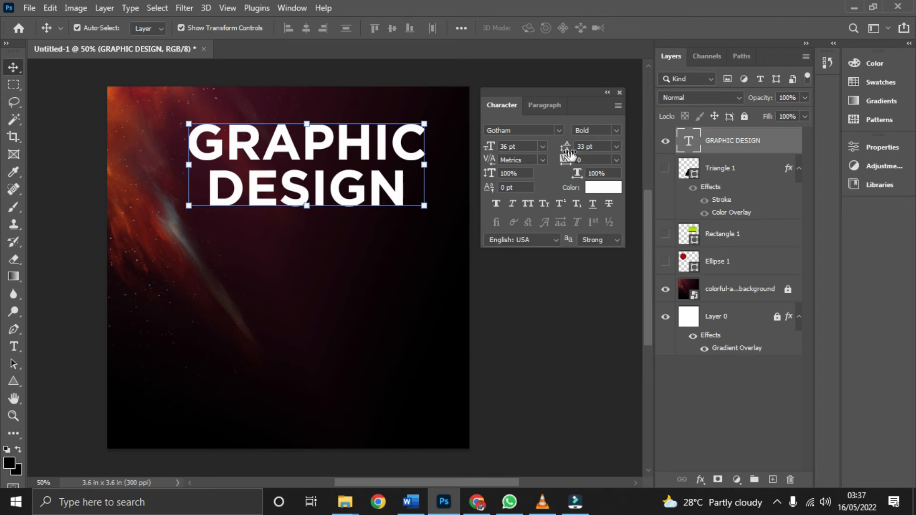
{"action": "left_click", "coordinate": [617, 146]}
{"action": "left_click", "coordinate": [605, 159]}
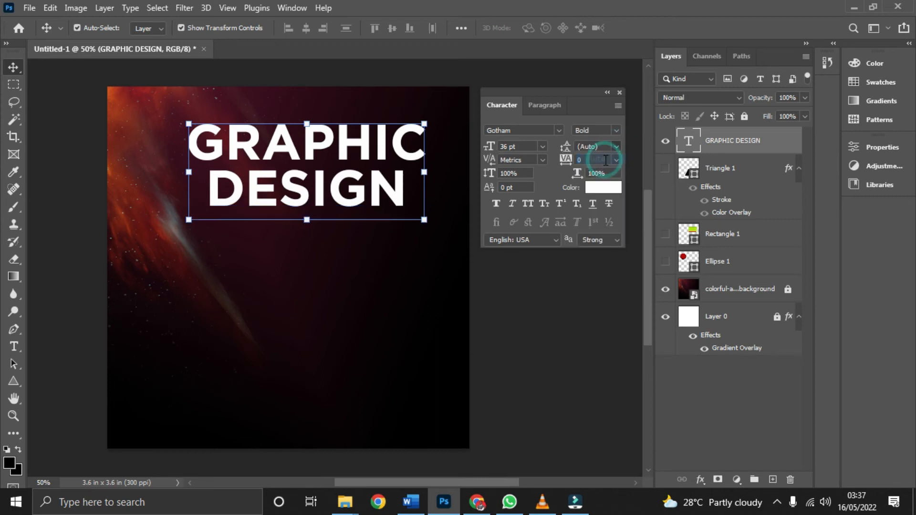
Step: Try a tracking of -80 on the GRAPHIC DESIGN text and reset it to 0
{"action": "mouse_move", "coordinate": [564, 160]}
{"action": "left_mouse_down"}
{"action": "mouse_move", "coordinate": [577, 163]}
{"action": "mouse_move", "coordinate": [562, 165]}
{"action": "left_mouse_up"}
{"action": "left_click", "coordinate": [616, 159]}
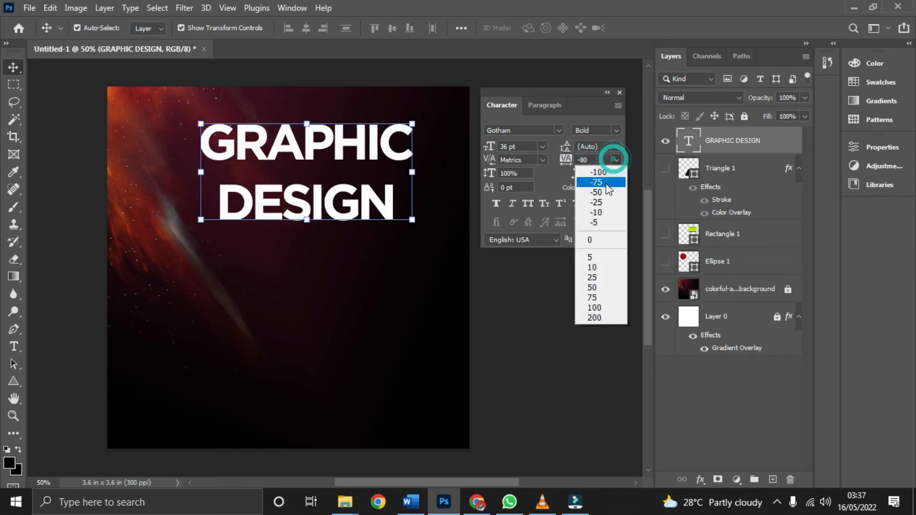
{"action": "left_click", "coordinate": [589, 238]}
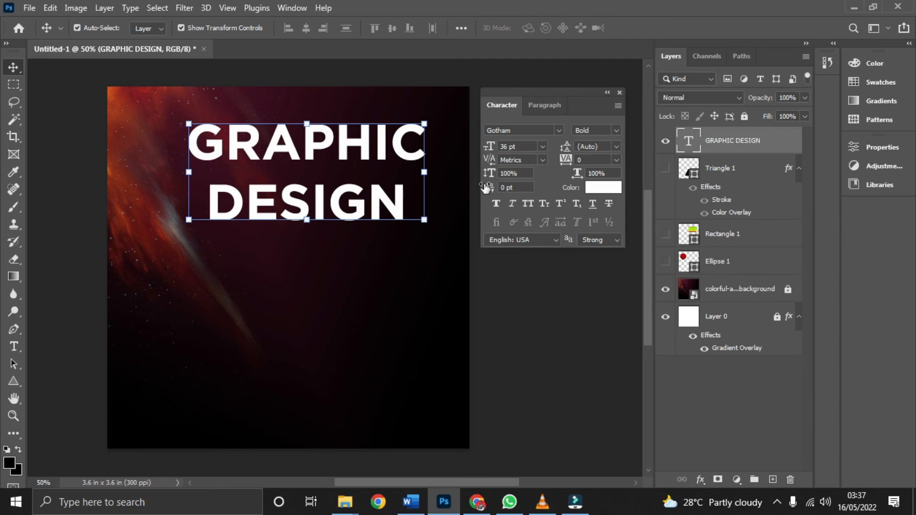
Step: Try Faux Bold, Faux Italic and All Caps one at a time on the GRAPHIC DESIGN text
{"action": "left_click", "coordinate": [497, 204]}
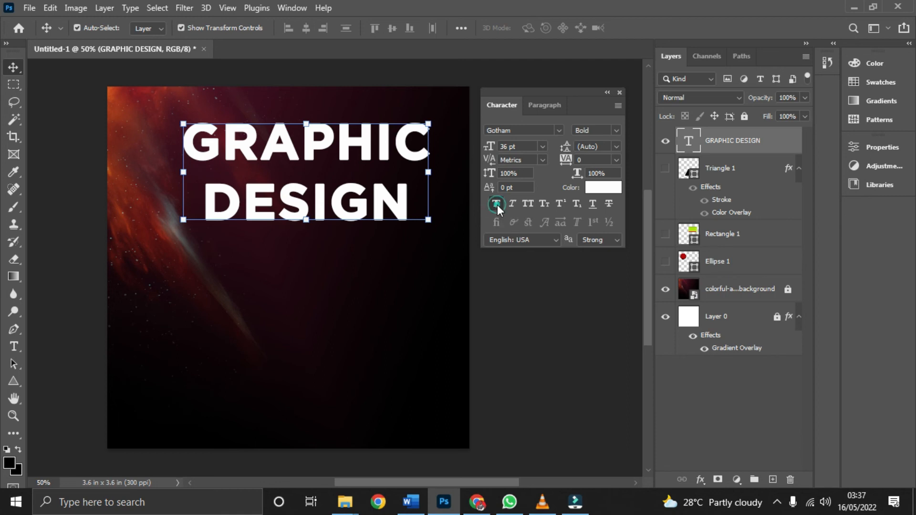
{"action": "left_click", "coordinate": [497, 204]}
{"action": "left_click", "coordinate": [511, 203]}
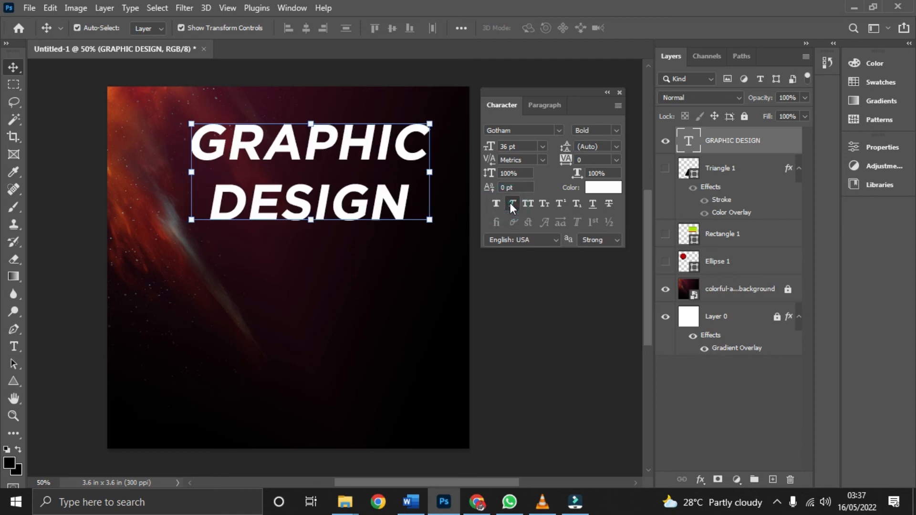
{"action": "left_click", "coordinate": [510, 203]}
{"action": "left_click", "coordinate": [526, 204]}
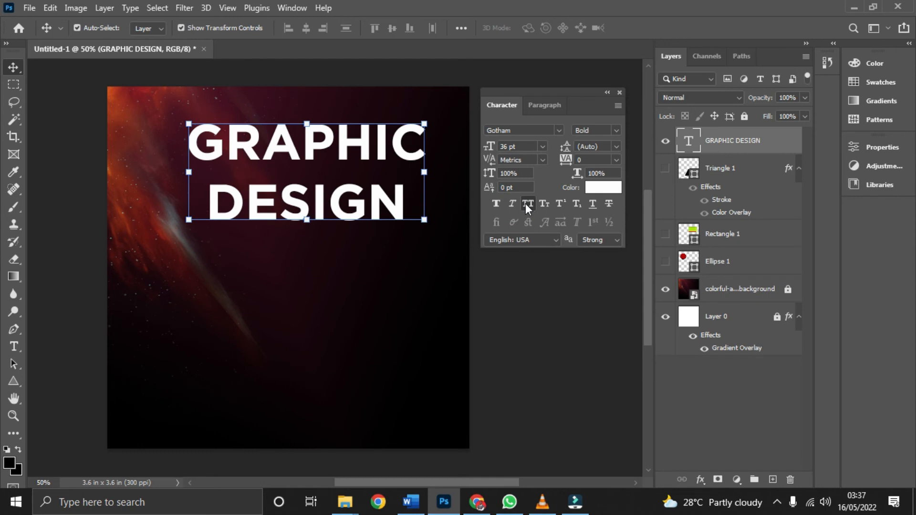
Step: Retype the two-line GRAPHIC DESIGN text in mixed case as Graphic Dasign, keeping the line break between the words
{"action": "left_click", "coordinate": [323, 167]}
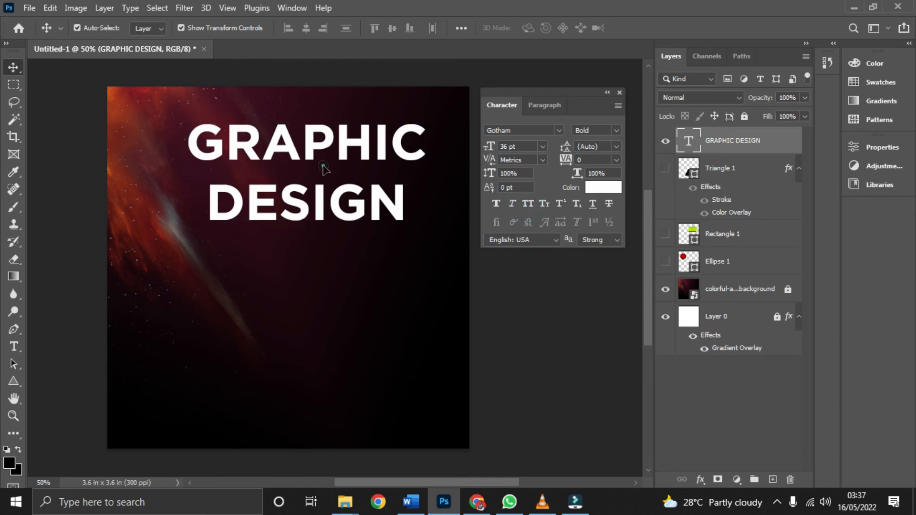
{"action": "double_click", "coordinate": [323, 164]}
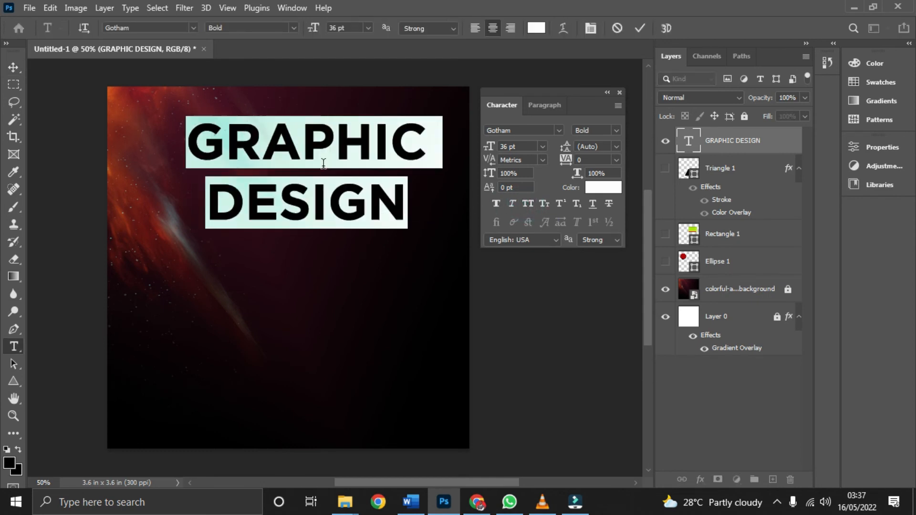
{"action": "type", "text": "Graphic"}
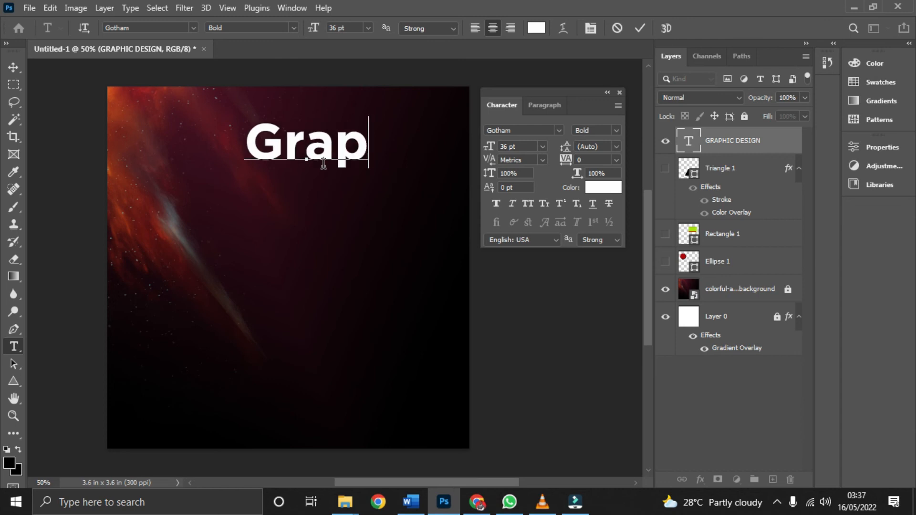
{"action": "key", "text": "Return"}
{"action": "type", "text": "Daes"}
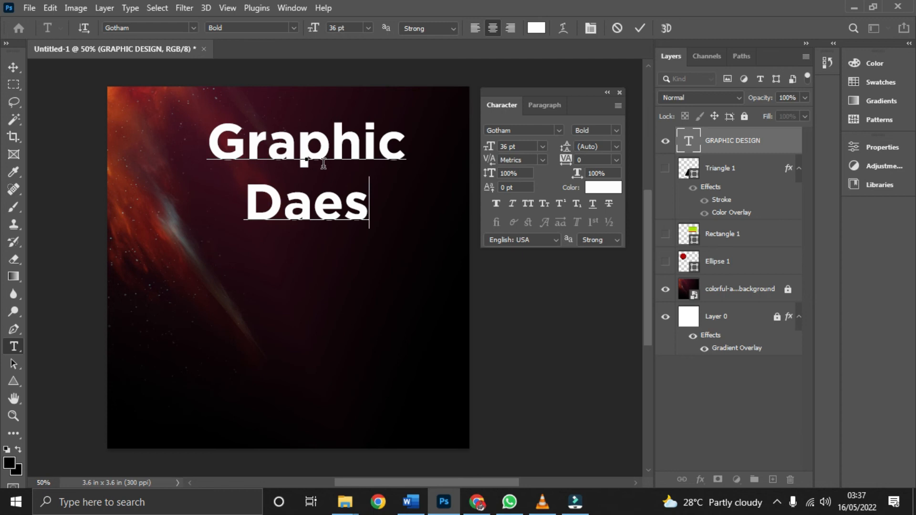
{"action": "key", "text": "BackSpace"}
{"action": "key", "text": "BackSpace"}
{"action": "type", "text": "sig"}
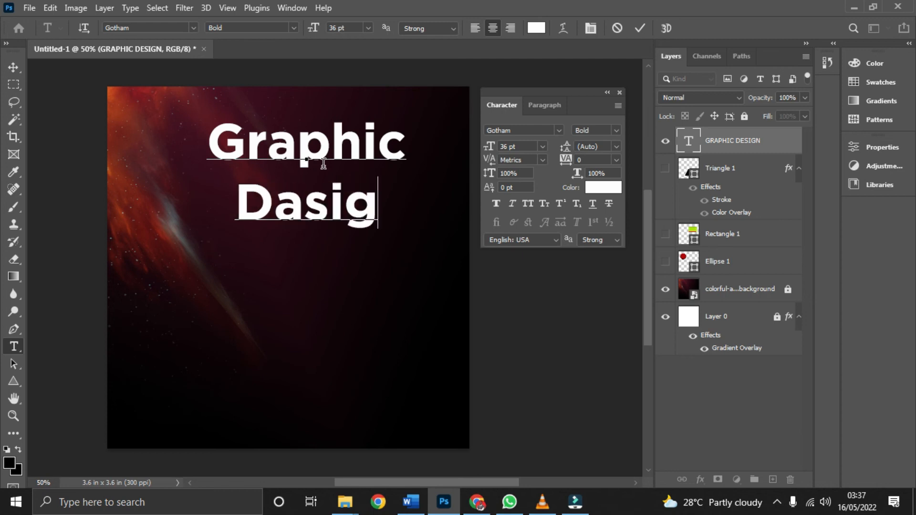
{"action": "type", "text": "n"}
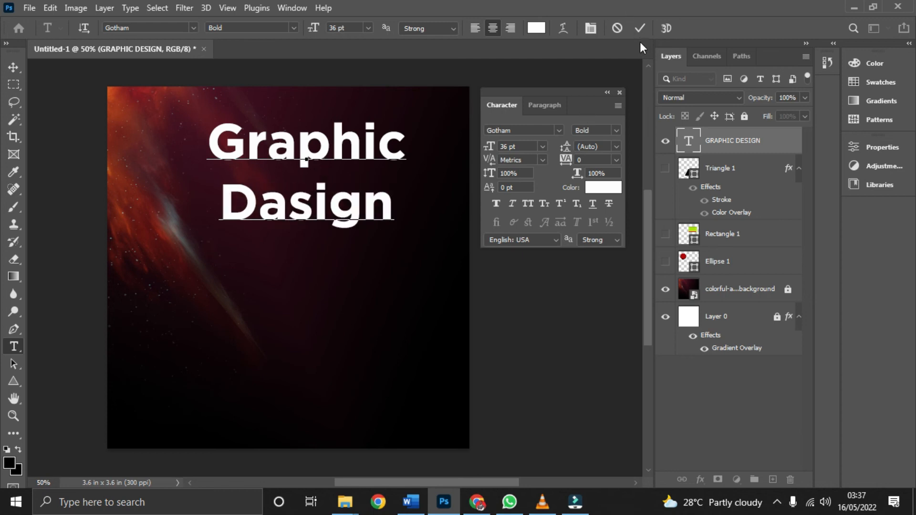
{"action": "key", "text": "ctrl+Return"}
{"action": "key", "text": "v"}
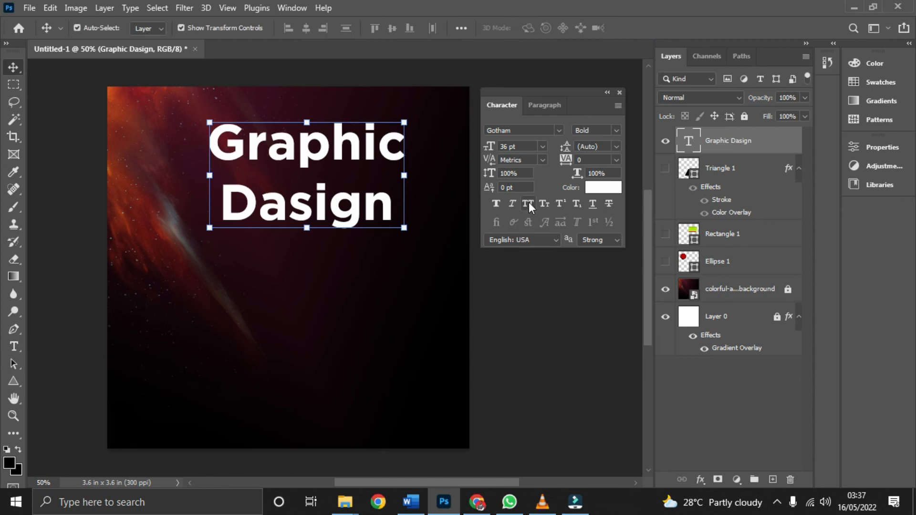
Step: Try All Caps and Small Caps one at a time on the Graphic Dasign text
{"action": "left_click", "coordinate": [528, 204]}
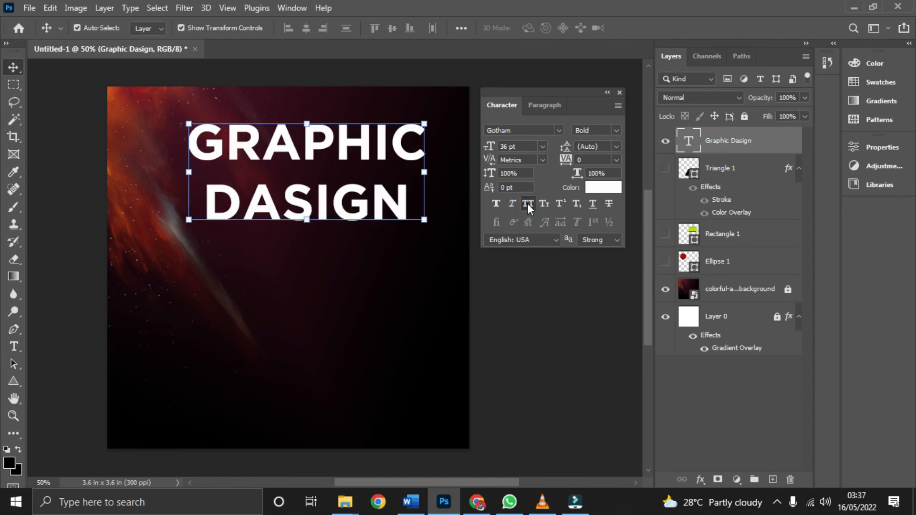
{"action": "left_click", "coordinate": [528, 204]}
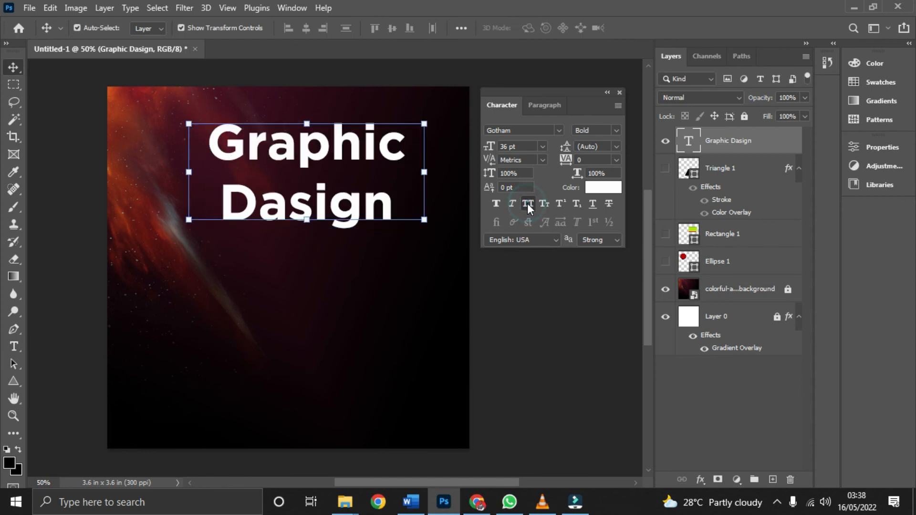
{"action": "left_click", "coordinate": [527, 204]}
{"action": "left_click", "coordinate": [543, 203]}
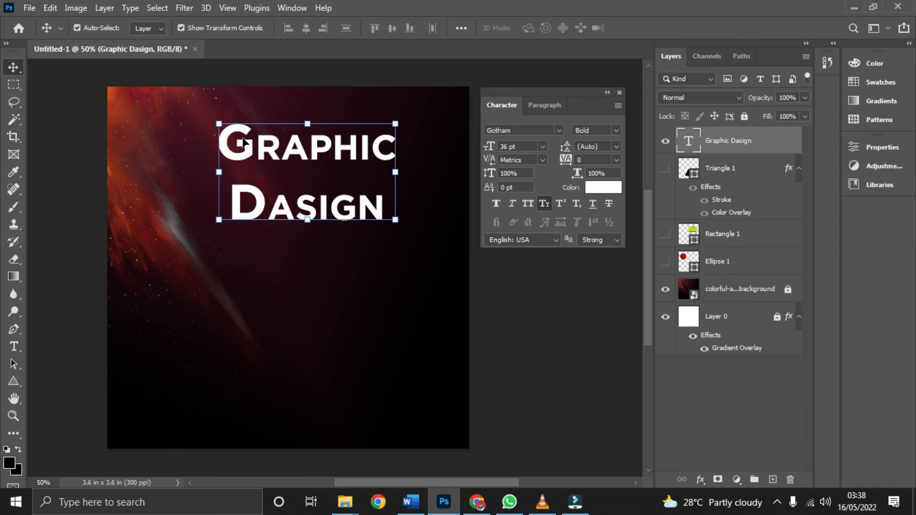
{"action": "left_click", "coordinate": [545, 204]}
Step: Try Superscript, Subscript, Underline and Strikethrough one at a time on the Graphic Dasign text
{"action": "left_click", "coordinate": [564, 204]}
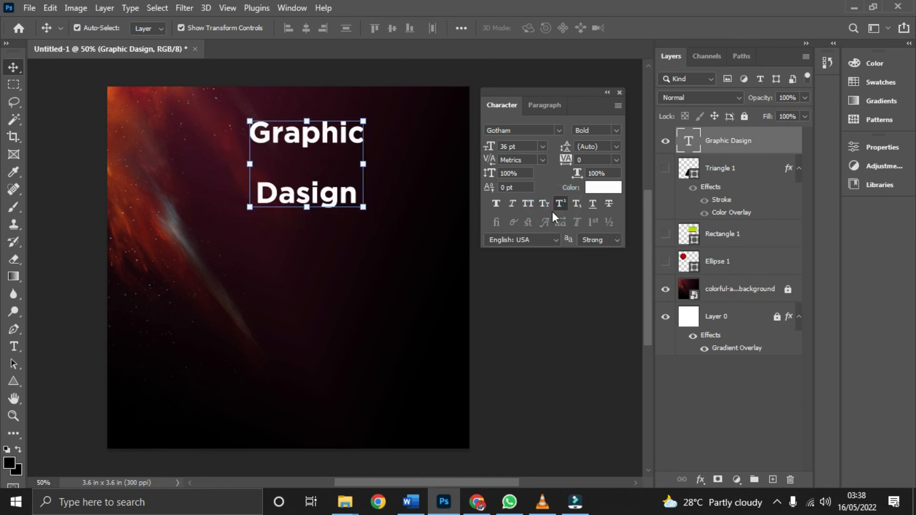
{"action": "left_click", "coordinate": [565, 204]}
{"action": "left_click", "coordinate": [578, 207]}
{"action": "left_click", "coordinate": [593, 207]}
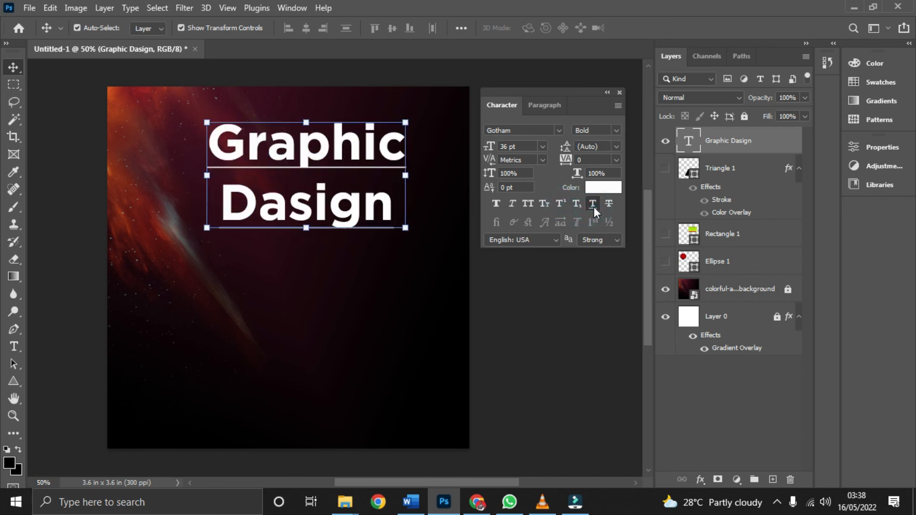
{"action": "left_click", "coordinate": [594, 207]}
{"action": "left_click", "coordinate": [604, 203]}
{"action": "left_click", "coordinate": [604, 204]}
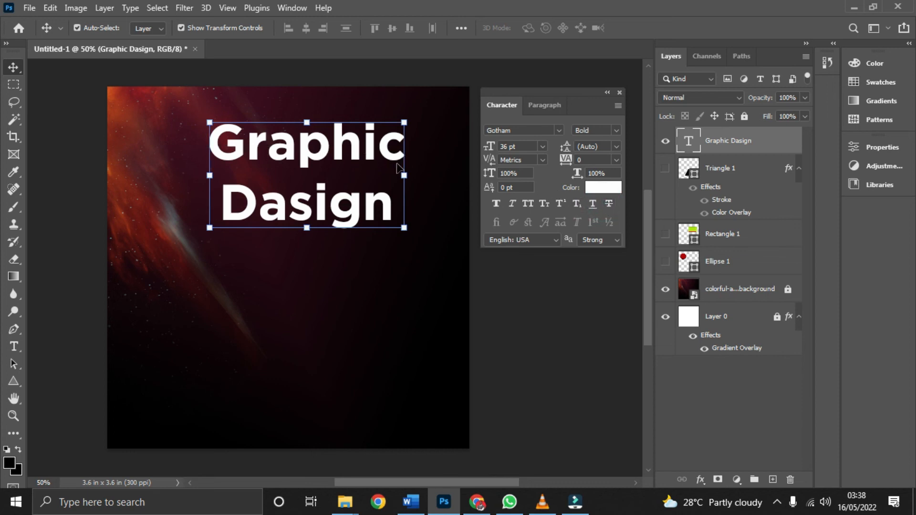
Step: Apply All Caps to the Graphic Dasign text and move it slightly left and down on the canvas
{"action": "left_click", "coordinate": [530, 202]}
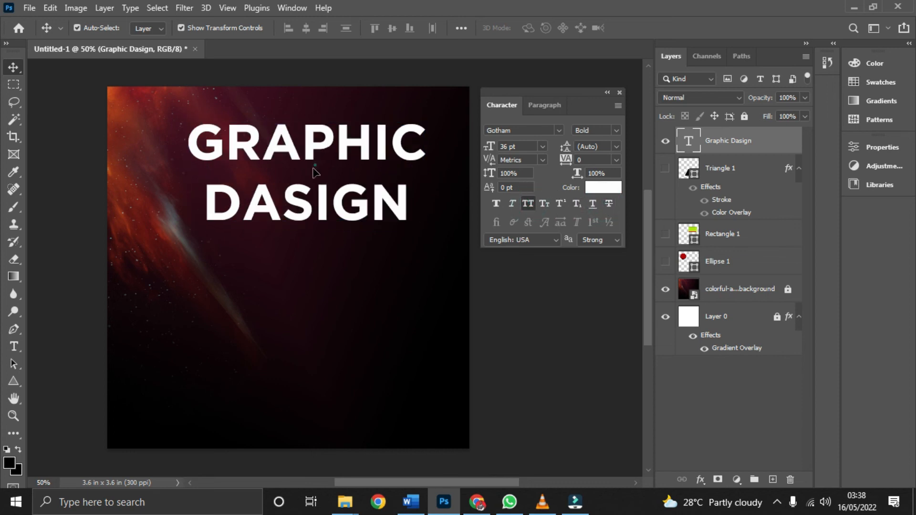
{"action": "left_click_drag", "start_coordinate": [335, 145], "coordinate": [307, 149]}
{"action": "mouse_move", "coordinate": [346, 185]}
{"action": "left_mouse_down"}
{"action": "mouse_move", "coordinate": [343, 197]}
{"action": "mouse_move", "coordinate": [337, 175]}
{"action": "left_mouse_up"}
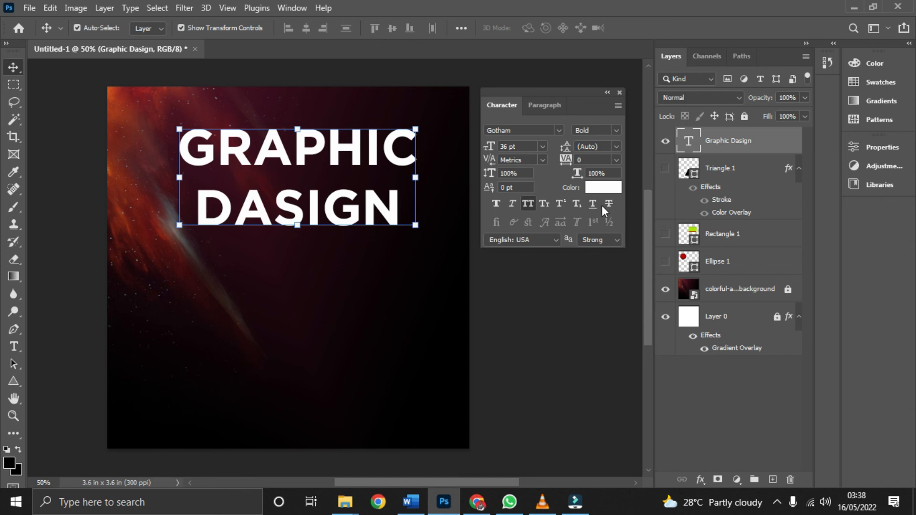
Step: Add a dark blue Color Overlay to the text layer with Normal blend mode and 100% opacity
{"action": "left_click", "coordinate": [611, 189]}
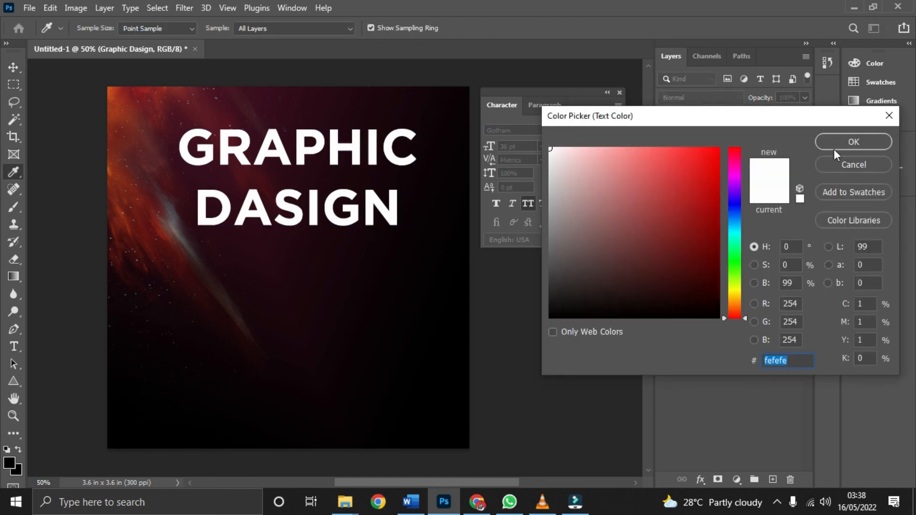
{"action": "left_click", "coordinate": [829, 169]}
{"action": "left_click", "coordinate": [700, 479]}
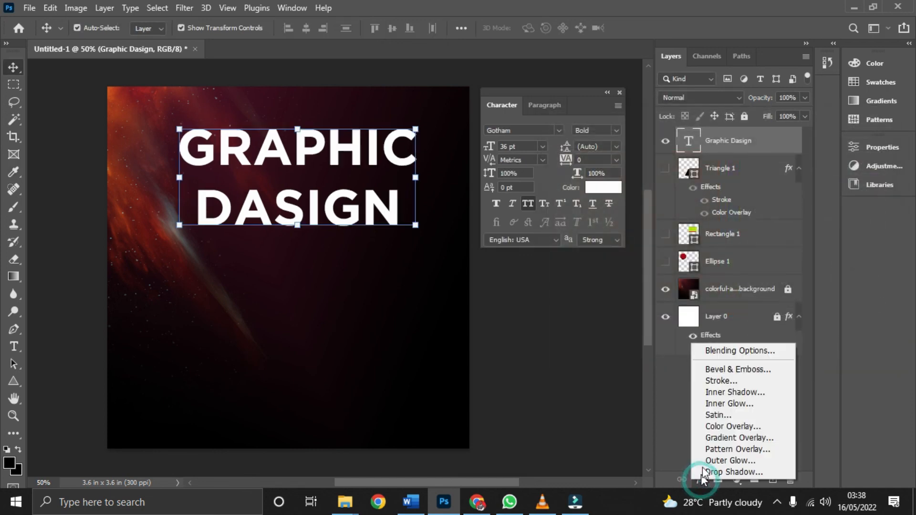
{"action": "left_click", "coordinate": [718, 425]}
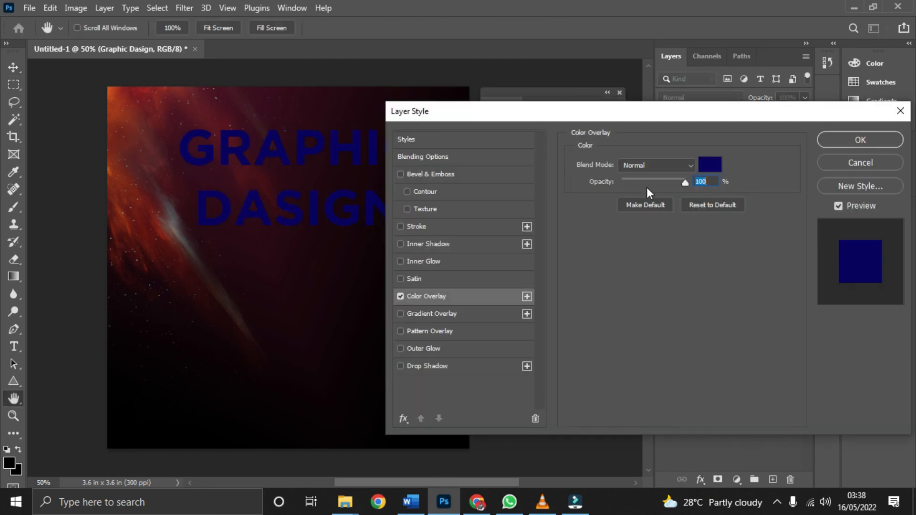
{"action": "left_click", "coordinate": [432, 313]}
{"action": "left_click", "coordinate": [423, 297]}
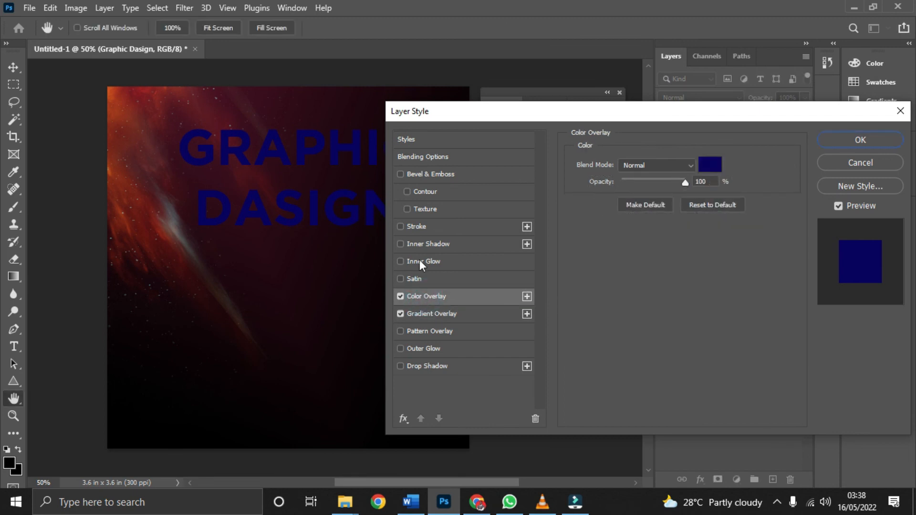
{"action": "left_click", "coordinate": [398, 294]}
Step: Add an outside Stroke with a linear black-to-white gradient to the text layer and fine-tune the stroke size
{"action": "left_click", "coordinate": [416, 224]}
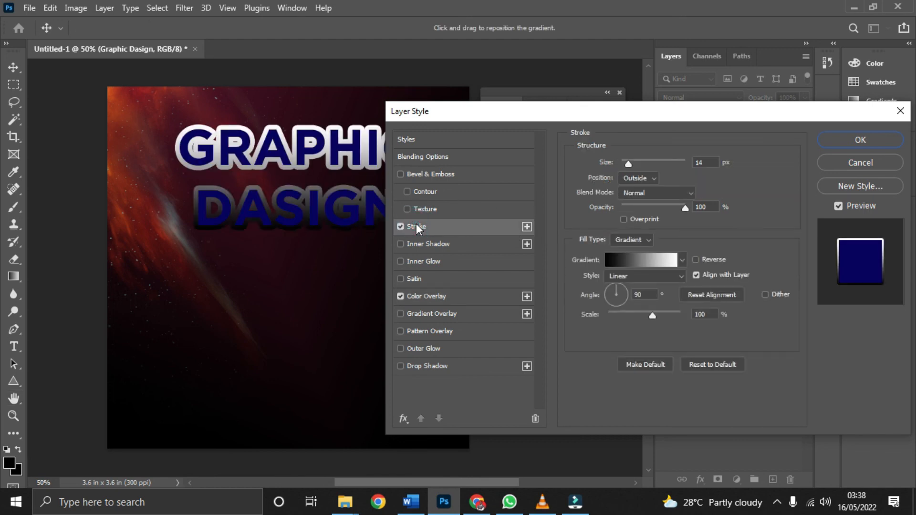
{"action": "left_click_drag", "start_coordinate": [755, 116], "coordinate": [547, 231]}
{"action": "left_click_drag", "start_coordinate": [497, 279], "coordinate": [482, 279]}
{"action": "key", "text": "Down"}
{"action": "key", "text": "Down"}
{"action": "key", "text": "Down"}
{"action": "key", "text": "Down"}
{"action": "key", "text": "Down"}
{"action": "key", "text": "Down"}
{"action": "key", "text": "Up"}
{"action": "key", "text": "Up"}
{"action": "key", "text": "Up"}
{"action": "left_click", "coordinate": [644, 258]}
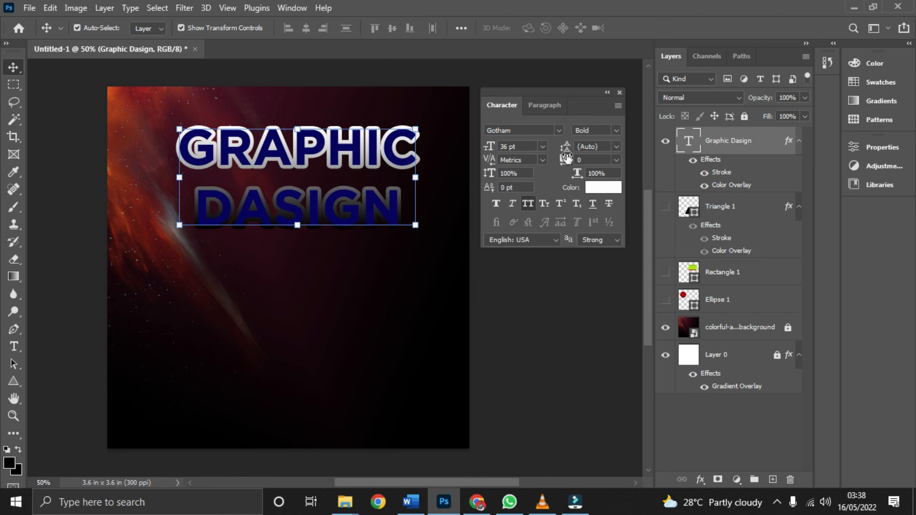
Step: Try several different character colours on the text that carries the Color Overlay
{"action": "left_click", "coordinate": [611, 191]}
{"action": "left_click", "coordinate": [603, 186]}
{"action": "left_click", "coordinate": [684, 201]}
{"action": "left_click", "coordinate": [701, 167]}
{"action": "left_click", "coordinate": [710, 254]}
{"action": "left_click", "coordinate": [688, 271]}
{"action": "left_click", "coordinate": [659, 230]}
{"action": "mouse_move", "coordinate": [580, 177]}
{"action": "left_mouse_down"}
{"action": "mouse_move", "coordinate": [577, 167]}
{"action": "mouse_move", "coordinate": [515, 148]}
{"action": "left_mouse_up"}
{"action": "left_click", "coordinate": [846, 165]}
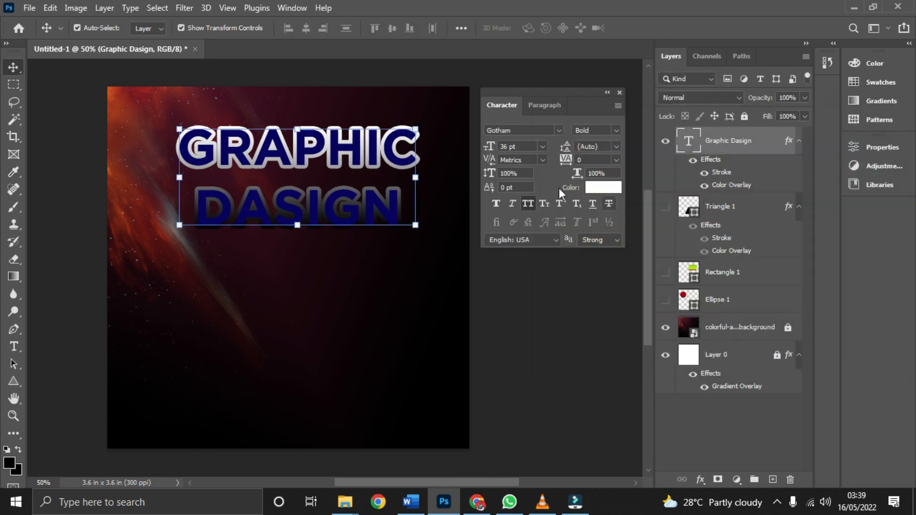